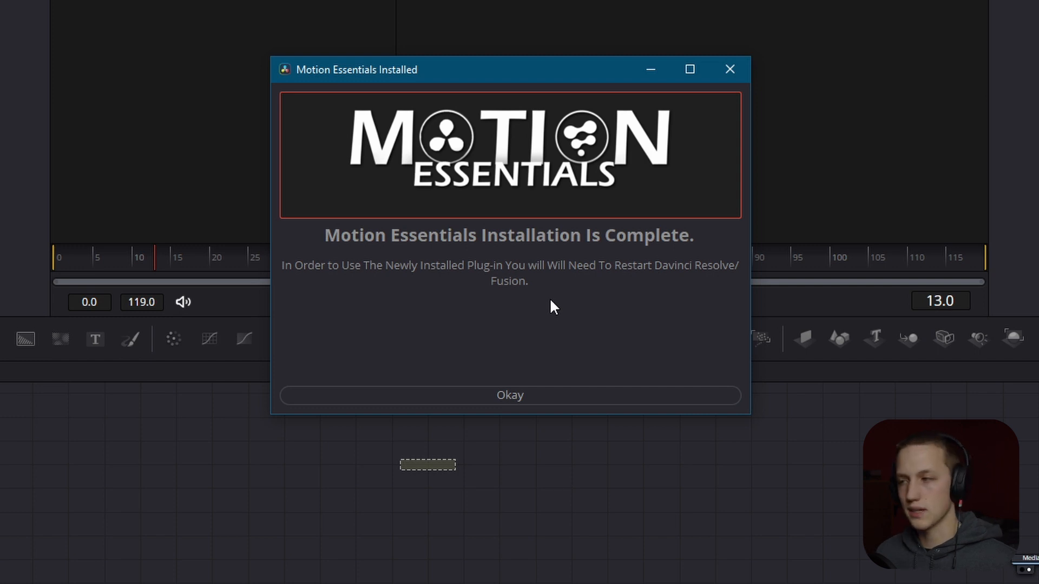
- Dismiss the installation notice, add a Background node and connect it to MediaOut1
{"action": "left_click", "coordinate": [514, 396]}
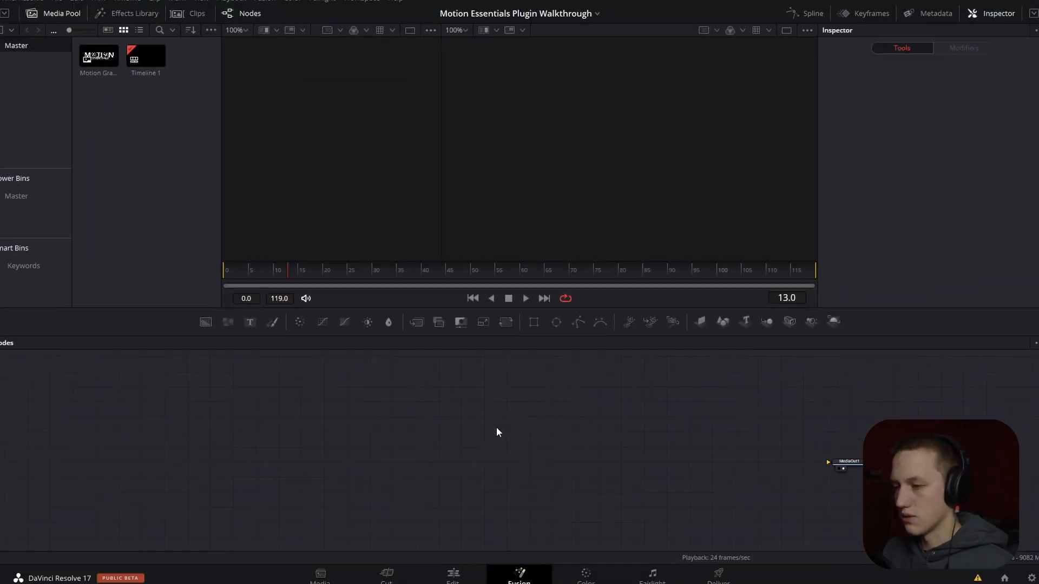
{"action": "key", "text": "shift+space"}
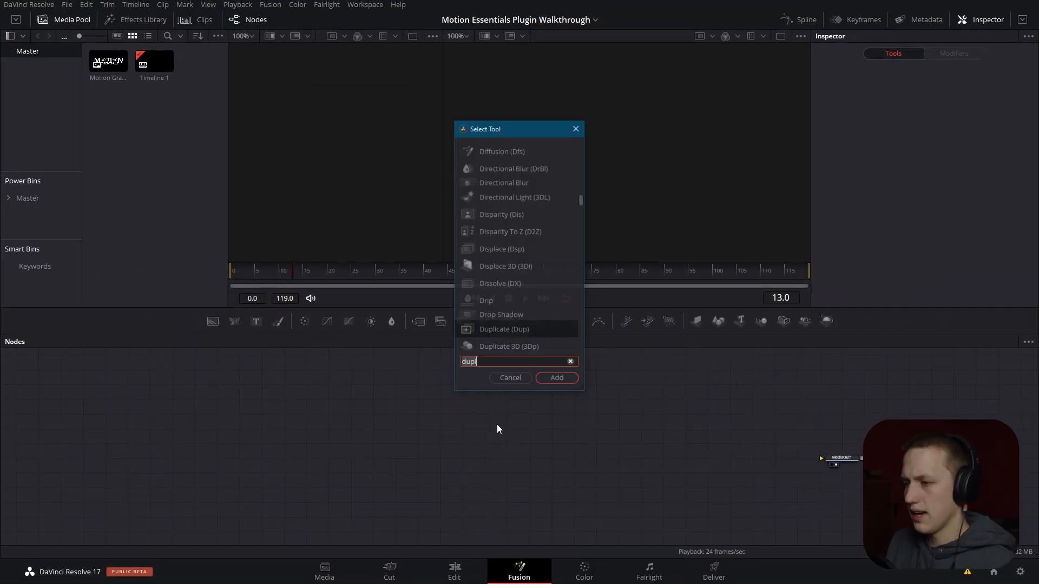
{"action": "type", "text": "back"}
{"action": "key", "text": "Return"}
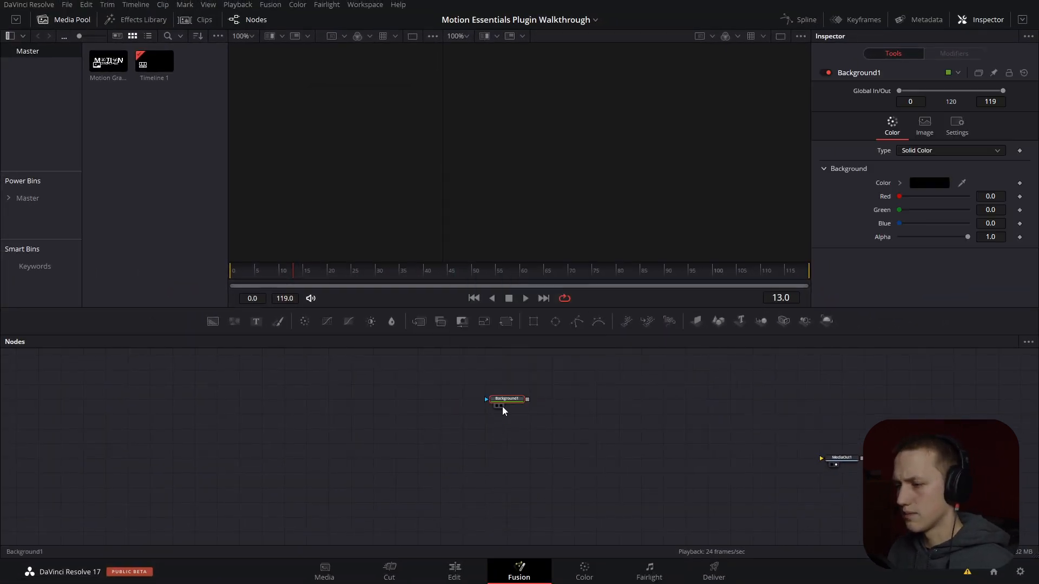
{"action": "left_click_drag", "start_coordinate": [520, 399], "coordinate": [823, 459]}
{"action": "mouse_move", "coordinate": [609, 176]}
{"action": "left_mouse_down"}
{"action": "mouse_move", "coordinate": [515, 178]}
{"action": "mouse_move", "coordinate": [675, 177]}
{"action": "mouse_move", "coordinate": [611, 186]}
{"action": "left_mouse_up"}
- Hide the media pool and set the display to two viewers side by side
{"action": "left_click", "coordinate": [781, 37]}
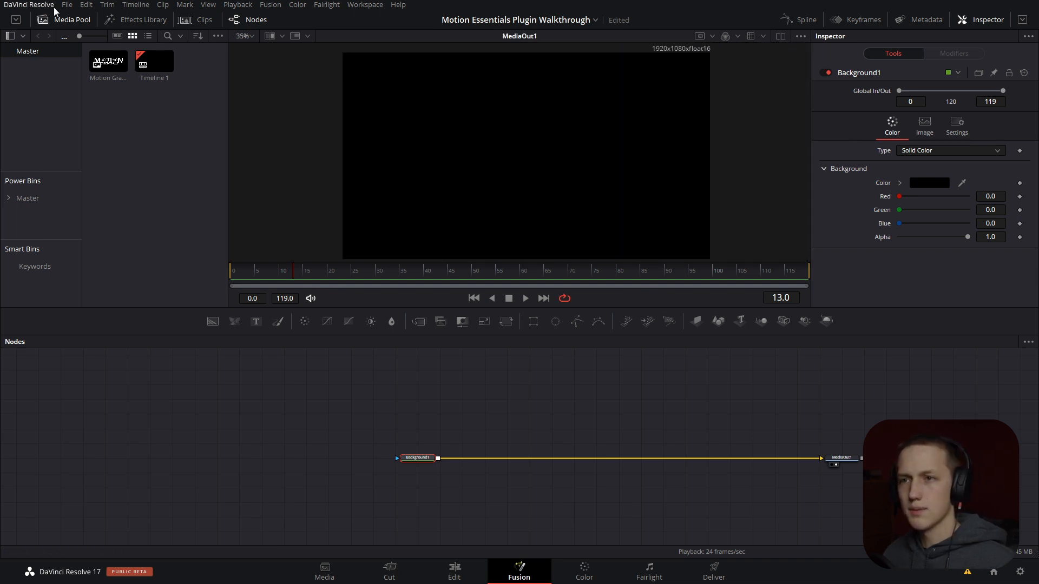
{"action": "left_click", "coordinate": [69, 20]}
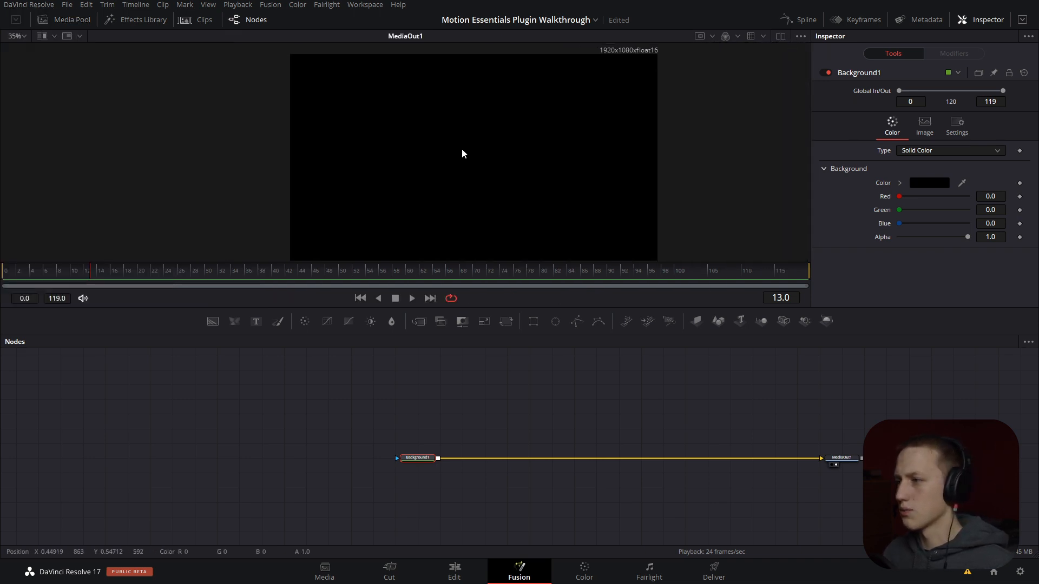
{"action": "left_click", "coordinate": [781, 37]}
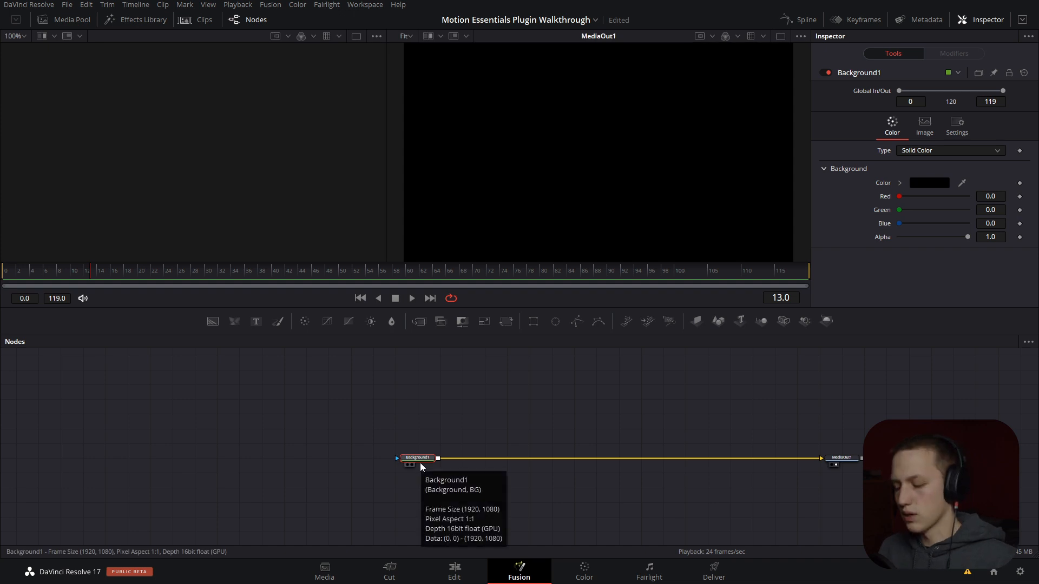
- Add a Motion Essentials node directly after Background1
{"action": "key", "text": "shift+space"}
{"action": "type", "text": "motio"}
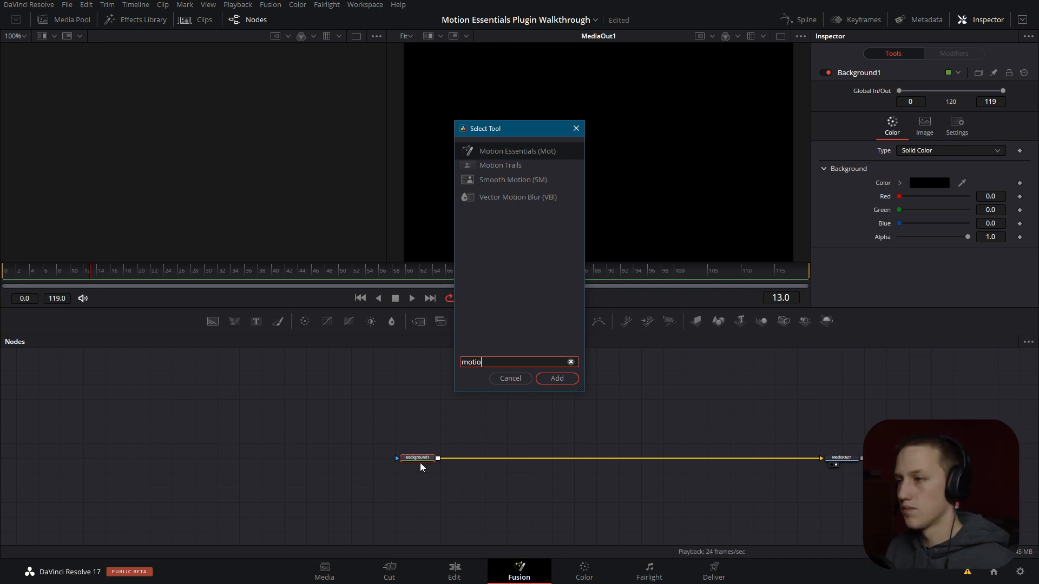
{"action": "key", "text": "Return"}
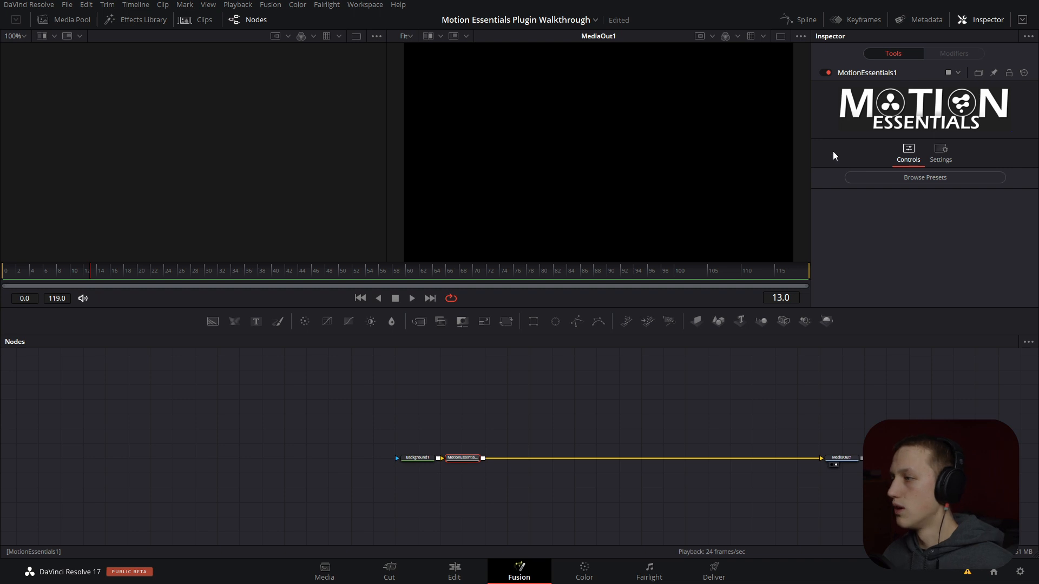
- Browse the Motion Essentials presets for accents, backgrounds and bursts, insert Simple Burst 2, and close the template browser
{"action": "left_click", "coordinate": [931, 178]}
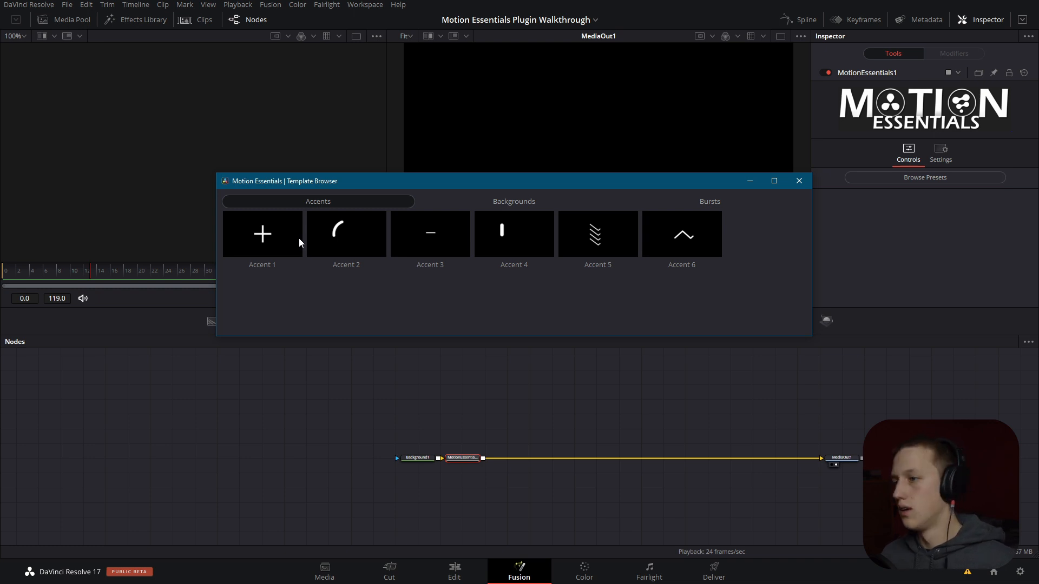
{"action": "left_click", "coordinate": [512, 203]}
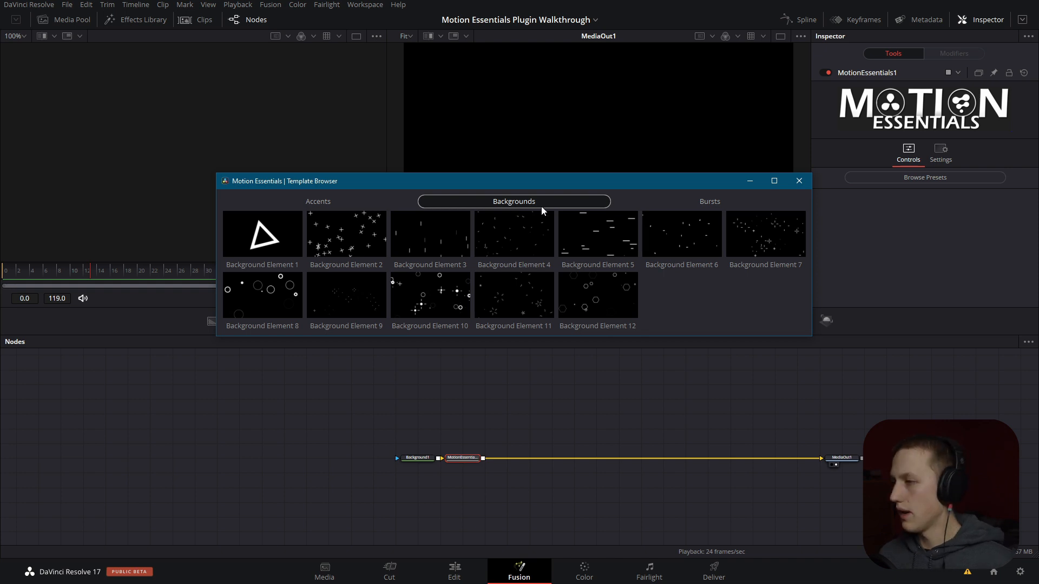
{"action": "left_click", "coordinate": [739, 201]}
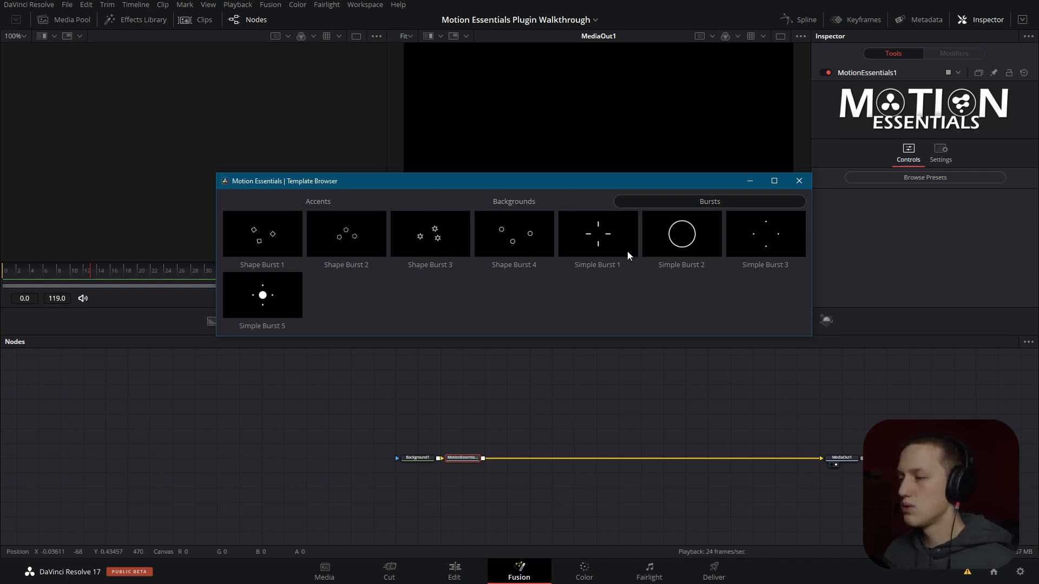
{"action": "left_click", "coordinate": [688, 236]}
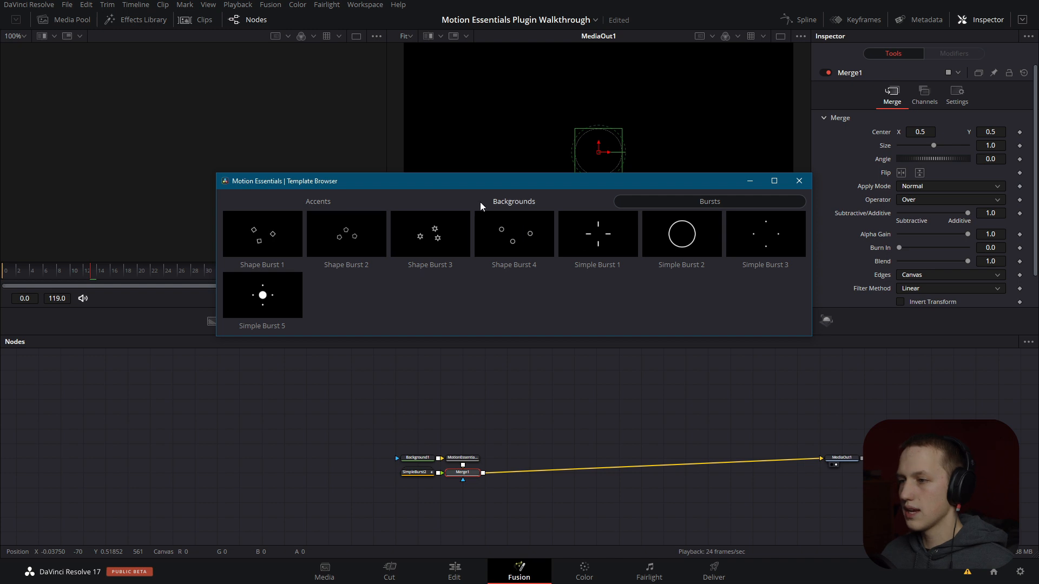
{"action": "left_click", "coordinate": [798, 182]}
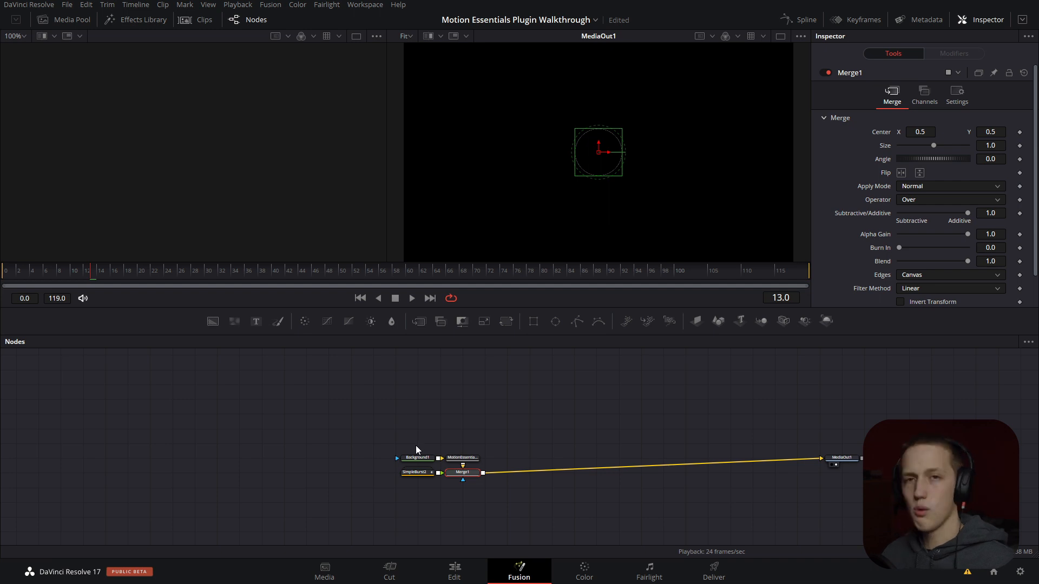
- Arrange the nodes with Merge1 in line after MotionEssentials1 and SimpleBurst2 above Merge1
{"action": "left_click", "coordinate": [463, 458]}
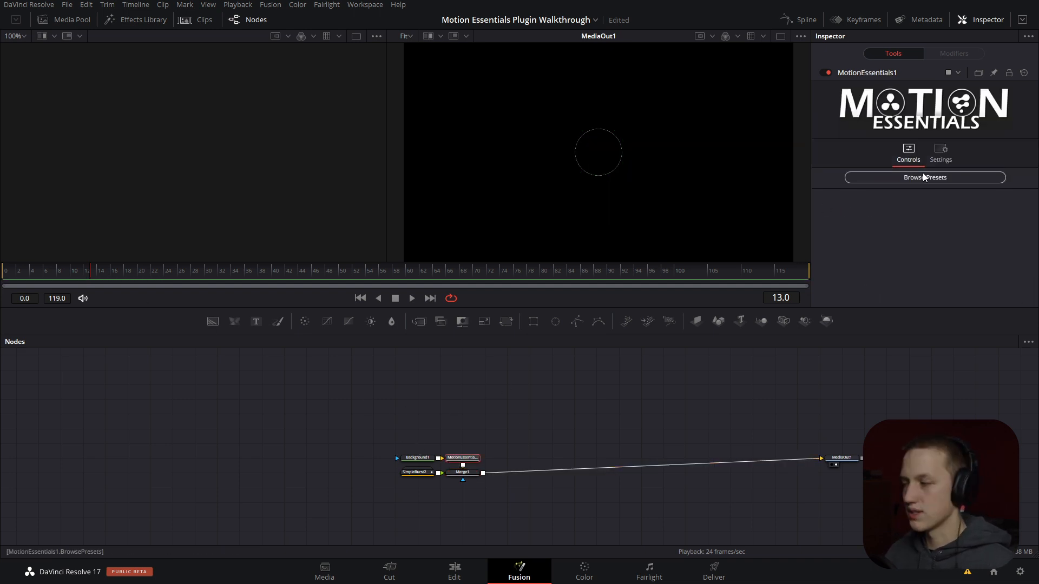
{"action": "scroll", "coordinate": [485, 472], "scroll_direction": "up", "scroll_amount": 3}
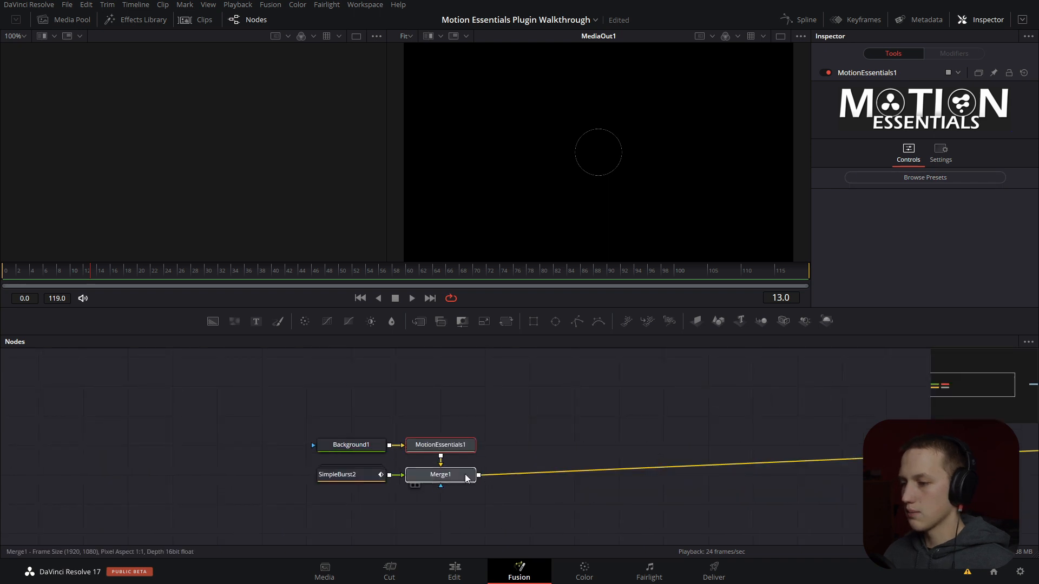
{"action": "left_click_drag", "start_coordinate": [466, 479], "coordinate": [554, 448]}
{"action": "left_click_drag", "start_coordinate": [374, 474], "coordinate": [528, 376]}
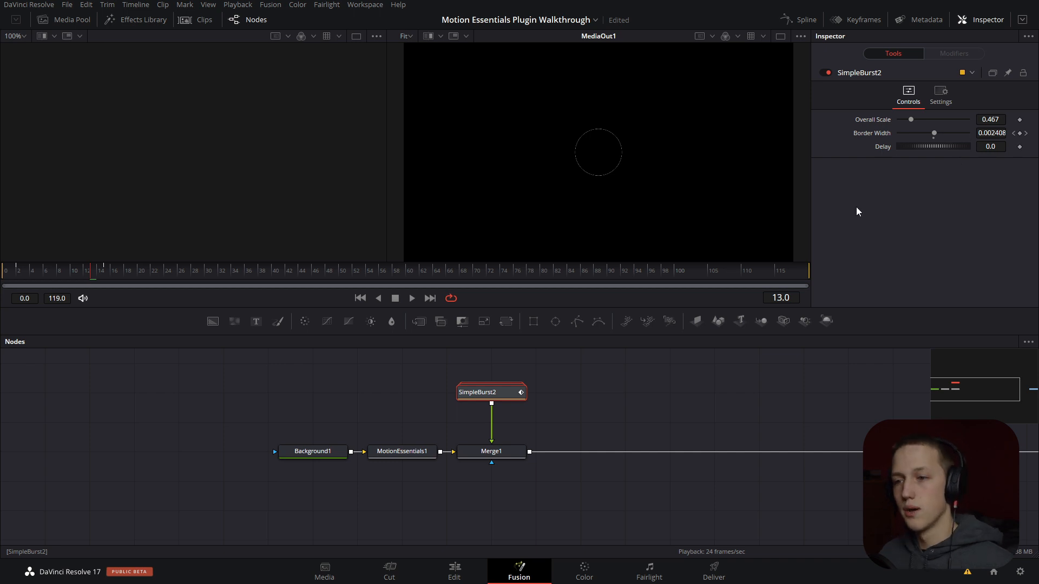
- Play the burst animation and scrub back to frame 5
{"action": "key", "text": "space"}
{"action": "left_click", "coordinate": [244, 448]}
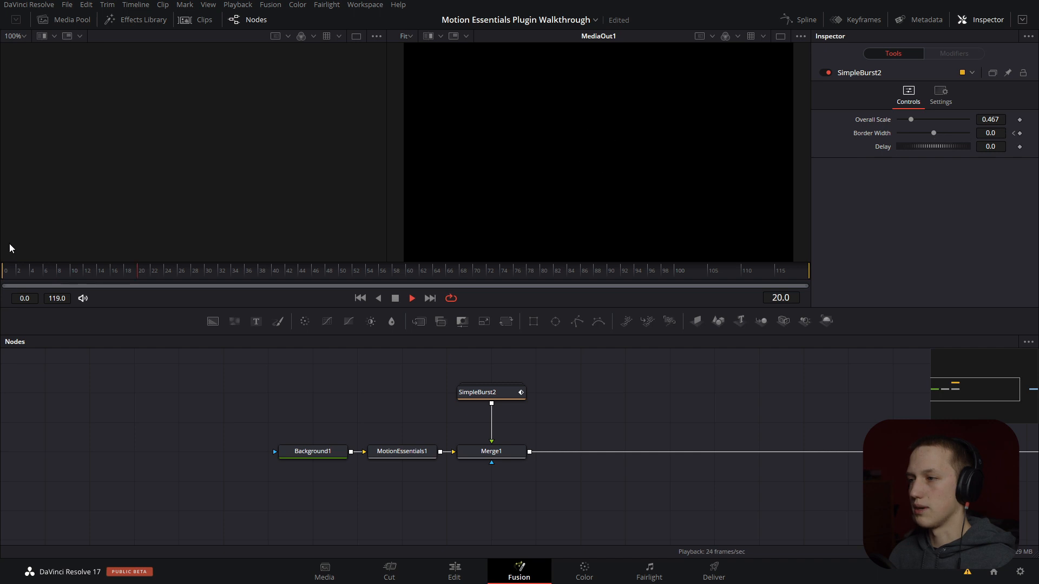
{"action": "left_click_drag", "start_coordinate": [59, 272], "coordinate": [38, 285]}
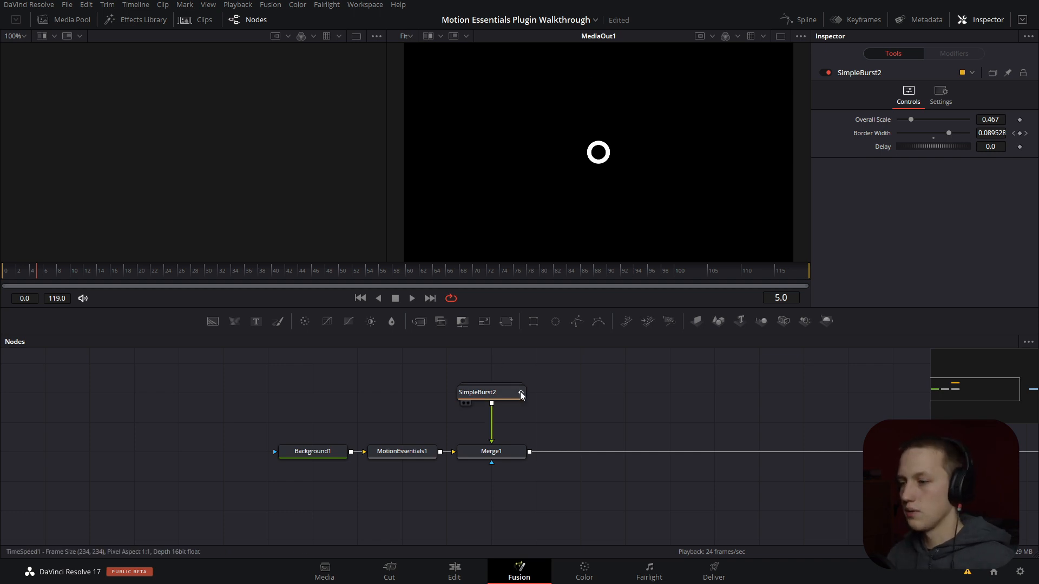
- Show SimpleBurst2 in the first viewer and scrub its animation to frame 13
{"action": "left_click", "coordinate": [479, 395]}
{"action": "key", "text": "1"}
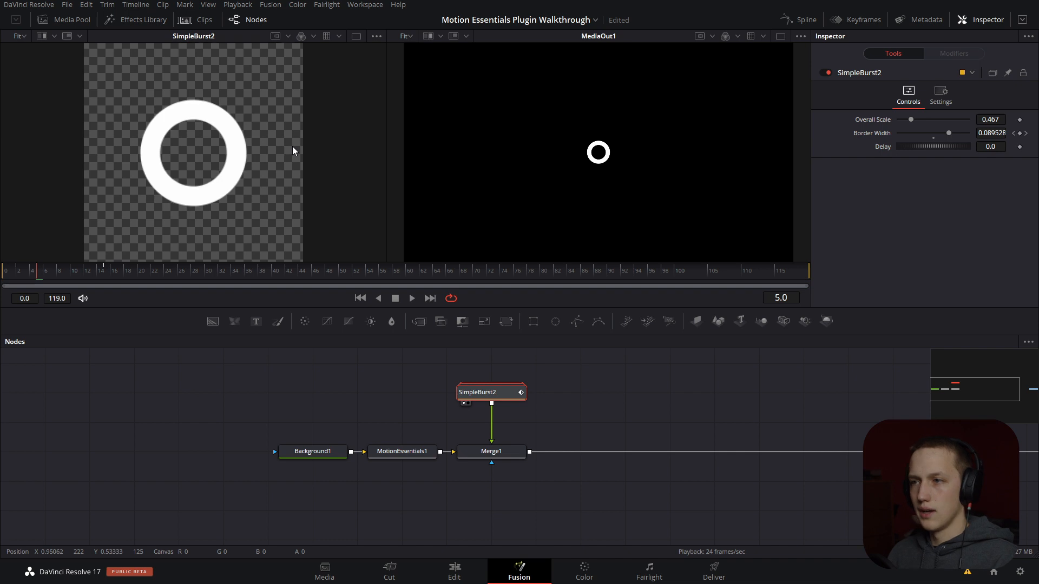
{"action": "scroll", "coordinate": [293, 146], "scroll_direction": "up", "scroll_amount": 3}
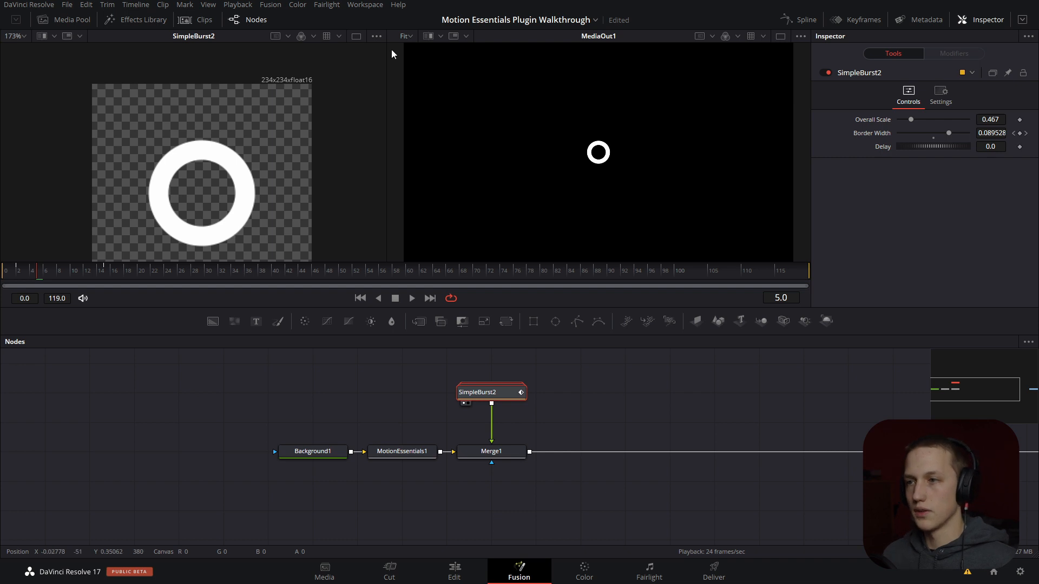
{"action": "left_click_drag", "start_coordinate": [73, 271], "coordinate": [93, 276]}
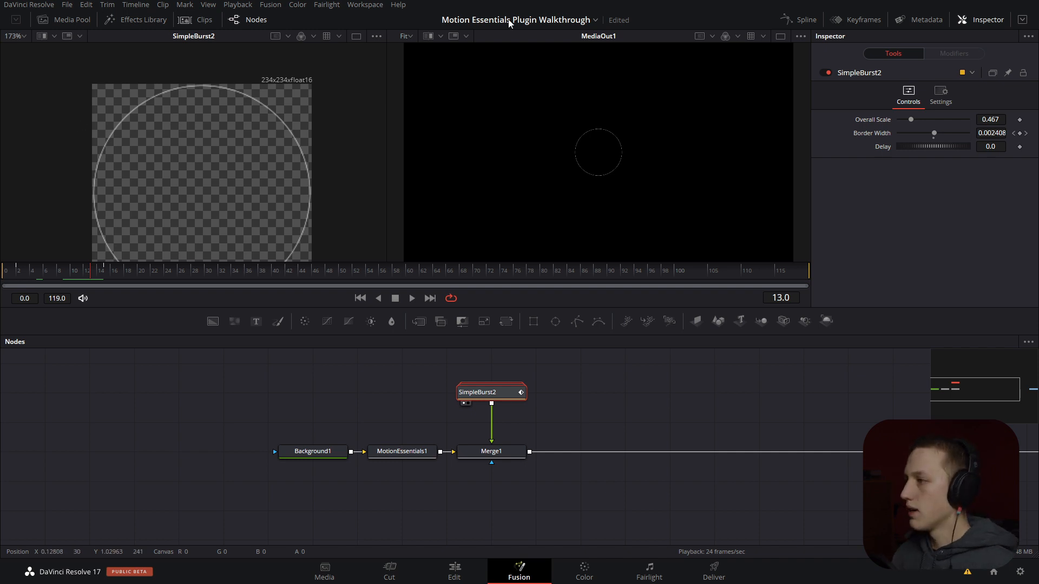
- Try Overall Scale values of about 1.067 and 0.25 on SimpleBurst2, scrubbing through the animation
{"action": "left_click_drag", "start_coordinate": [910, 117], "coordinate": [944, 120]}
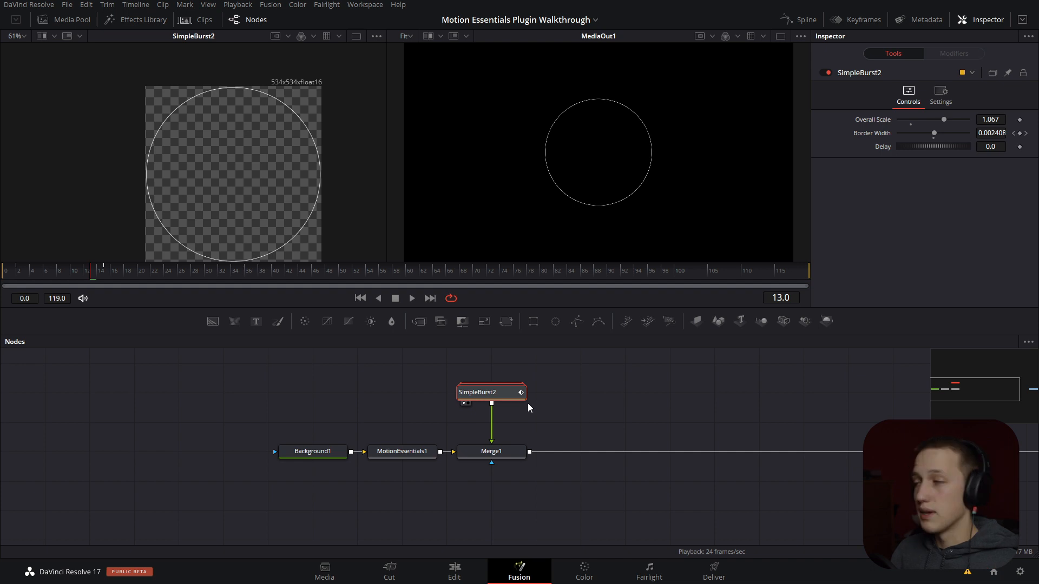
{"action": "left_click_drag", "start_coordinate": [991, 119], "coordinate": [931, 119]}
{"action": "left_click", "coordinate": [68, 269]}
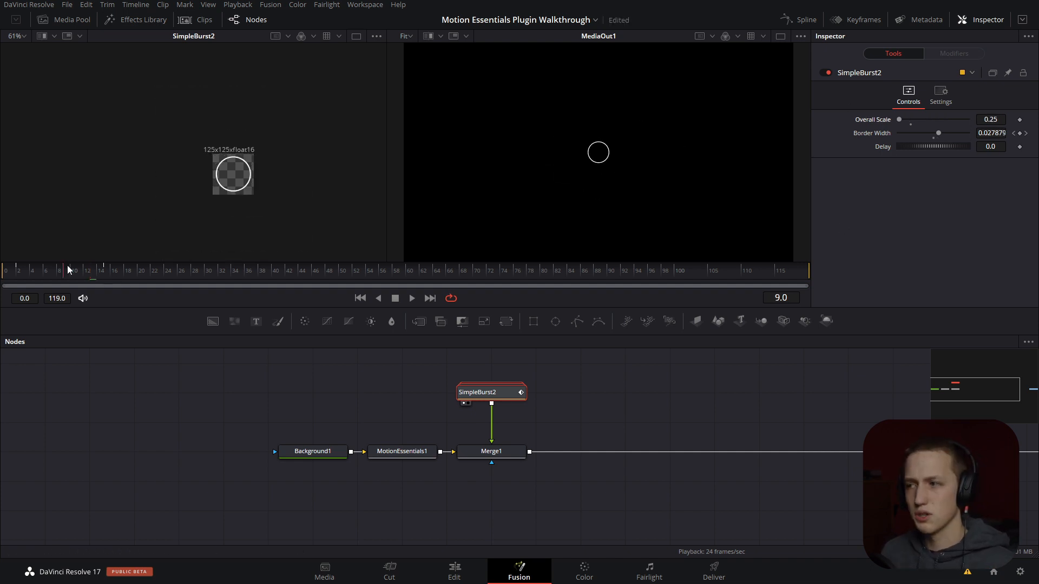
{"action": "left_click_drag", "start_coordinate": [67, 269], "coordinate": [53, 270]}
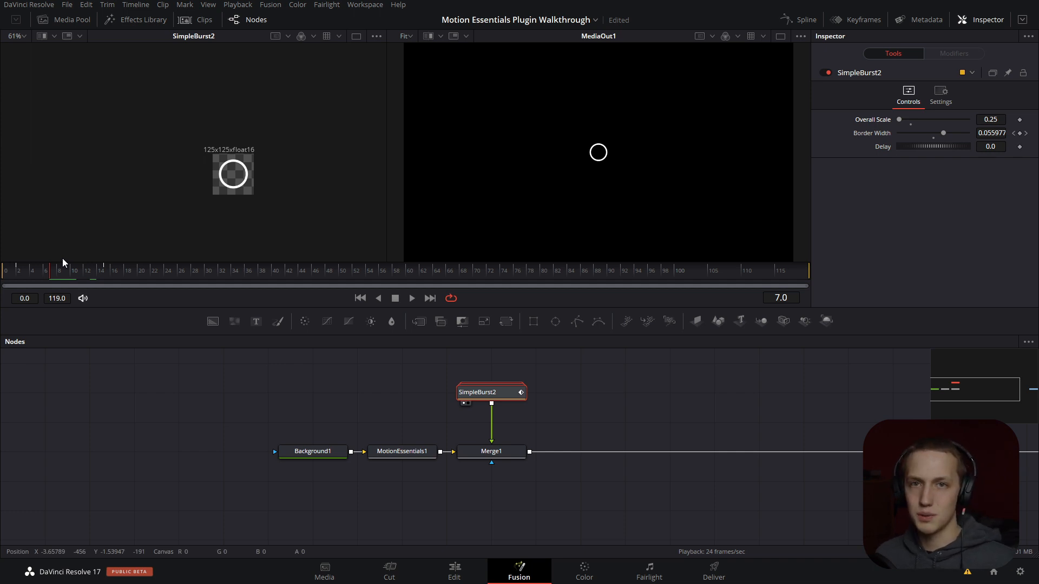
- Lower SimpleBurst2's Border Width at frame 2 to about 0.066 and play the animation
{"action": "left_click_drag", "start_coordinate": [62, 269], "coordinate": [18, 280]}
{"action": "left_click", "coordinate": [25, 279]}
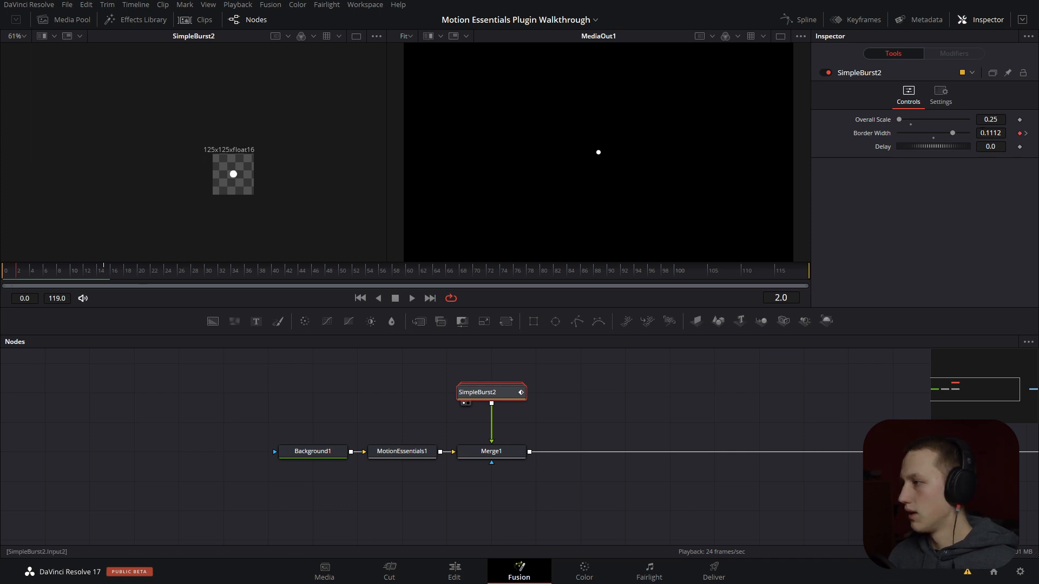
{"action": "left_click_drag", "start_coordinate": [983, 132], "coordinate": [787, 129]}
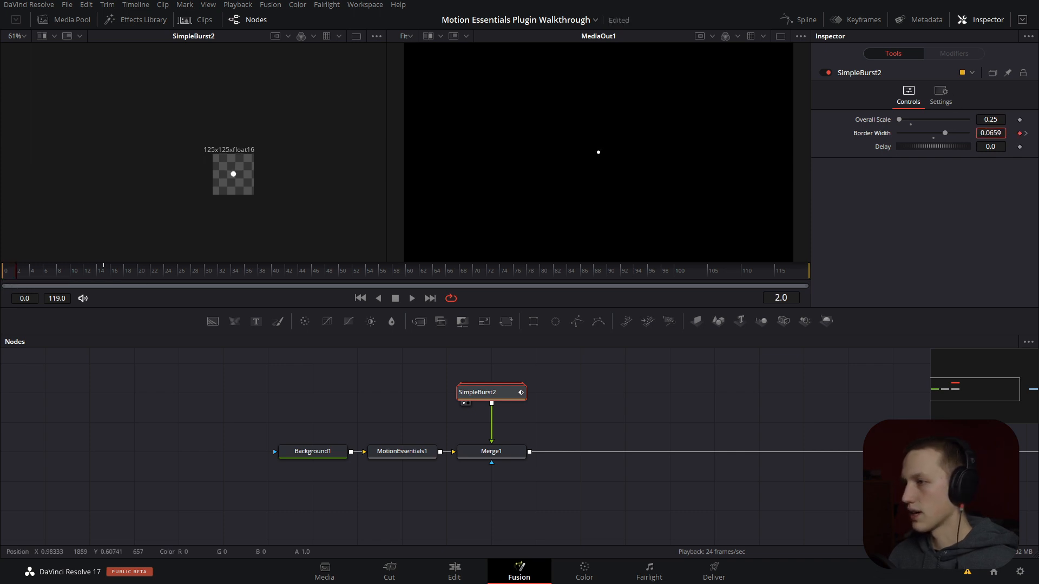
{"action": "key", "text": "space"}
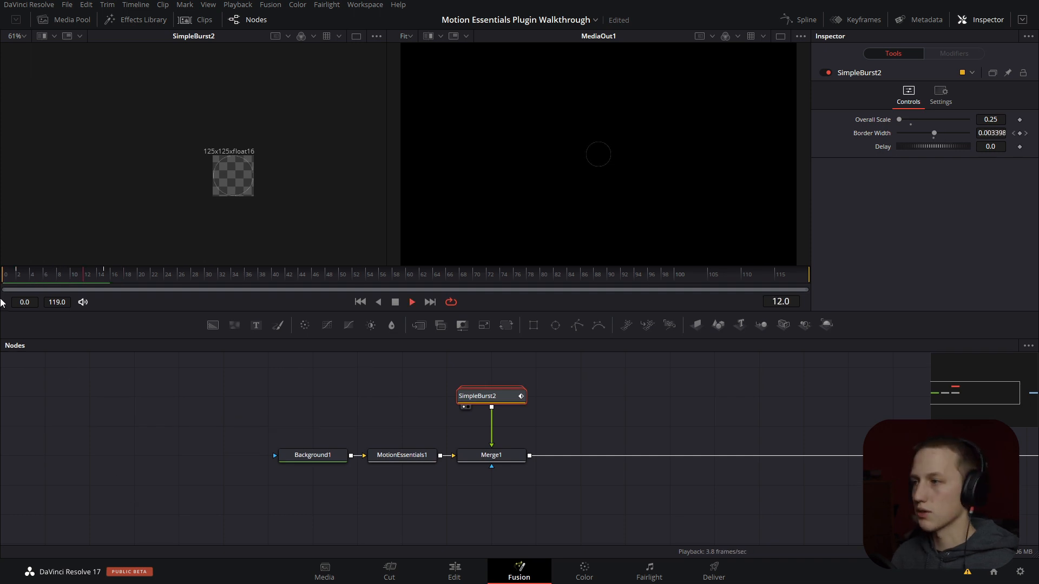
{"action": "key", "text": "space"}
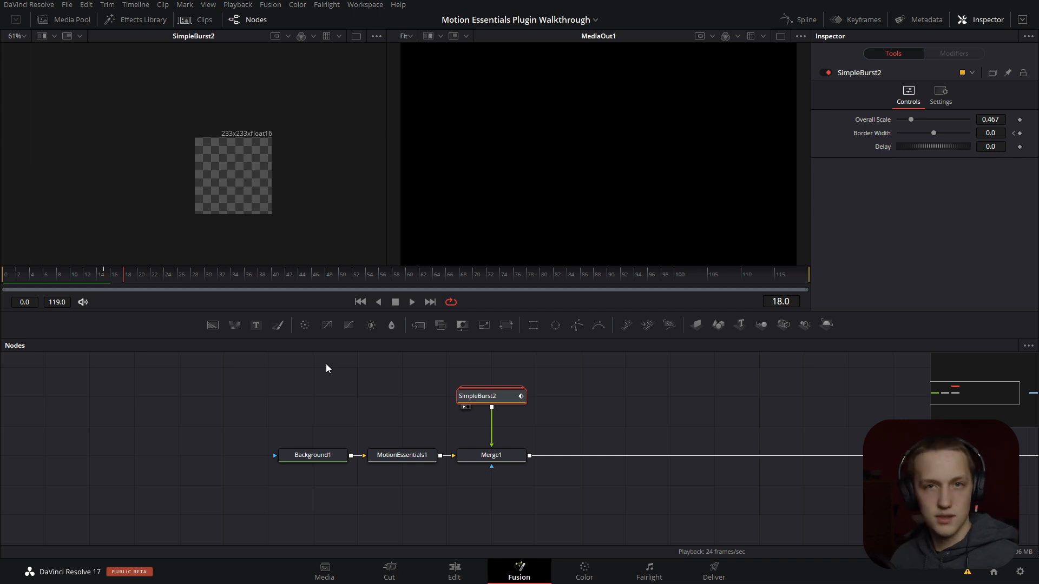
- Try a Delay of 10 on SimpleBurst2 and play the animation from the start
{"action": "left_click", "coordinate": [992, 147]}
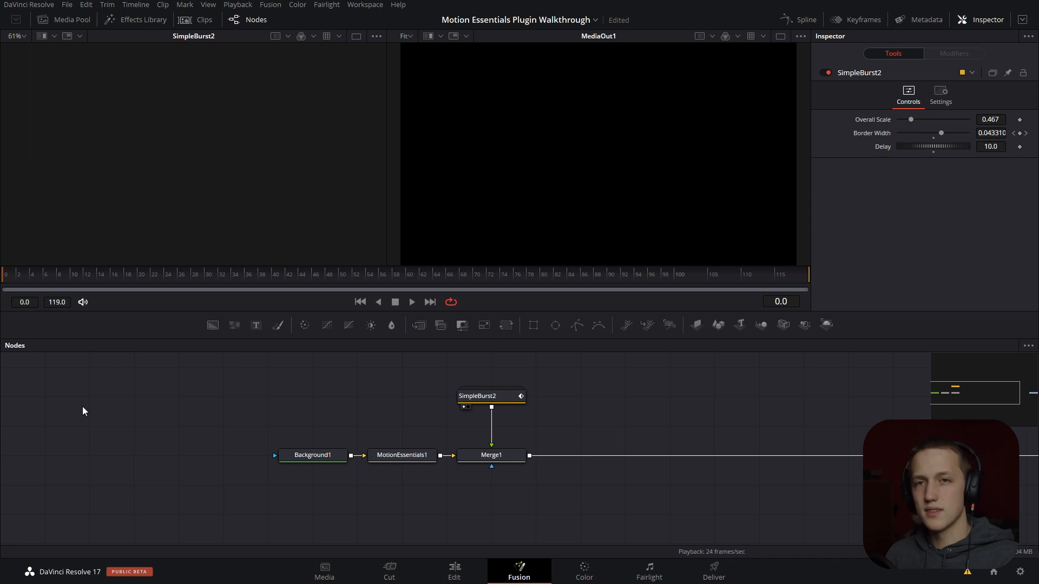
{"action": "key", "text": "space"}
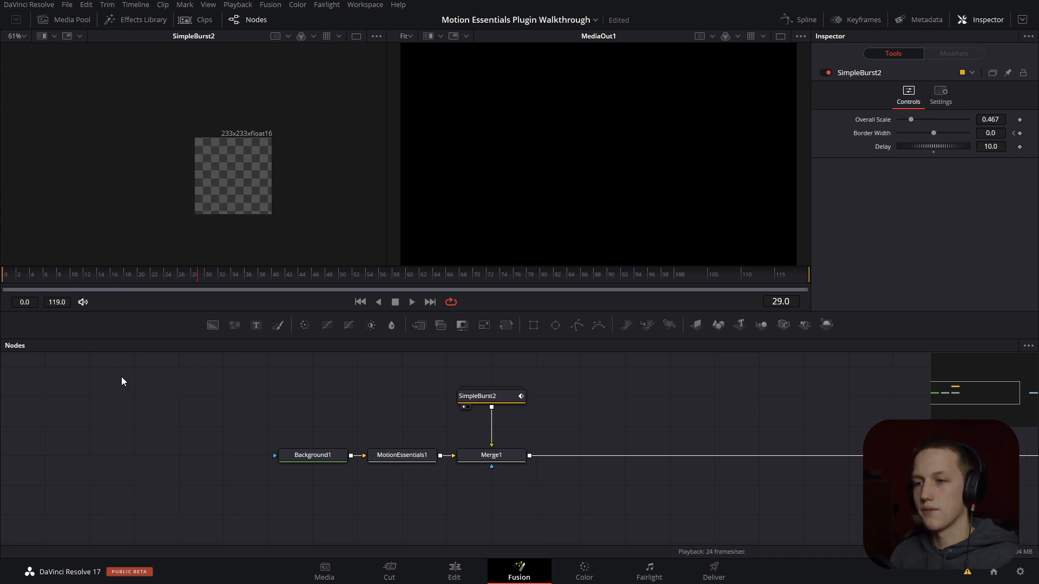
{"action": "left_click", "coordinate": [2, 276]}
{"action": "key", "text": "space"}
{"action": "key", "text": "space"}
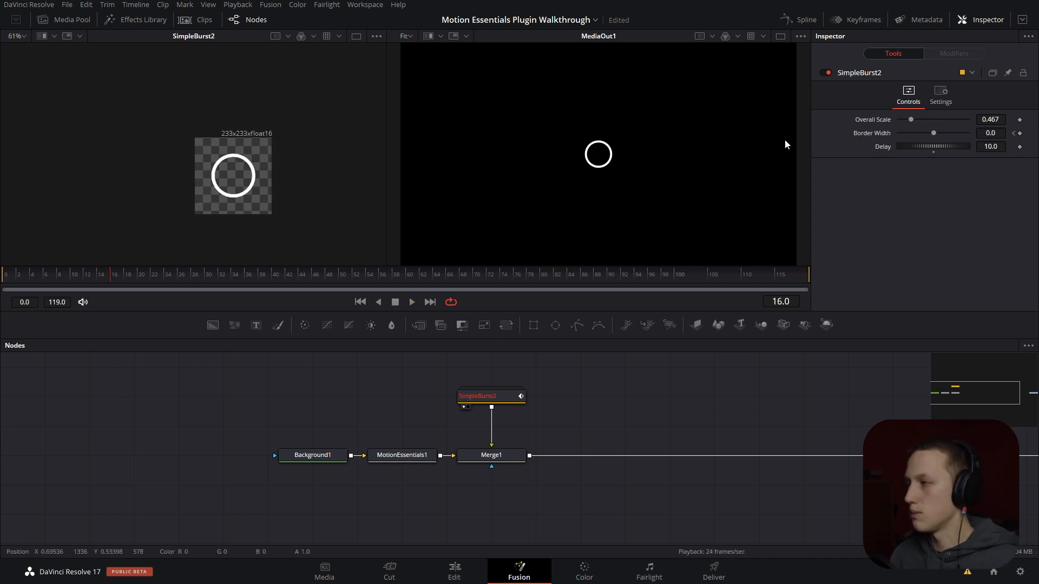
- Set SimpleBurst2's Delay to 20 and play the animation
{"action": "double_click", "coordinate": [991, 146]}
{"action": "type", "text": "20"}
{"action": "key", "text": "Tab"}
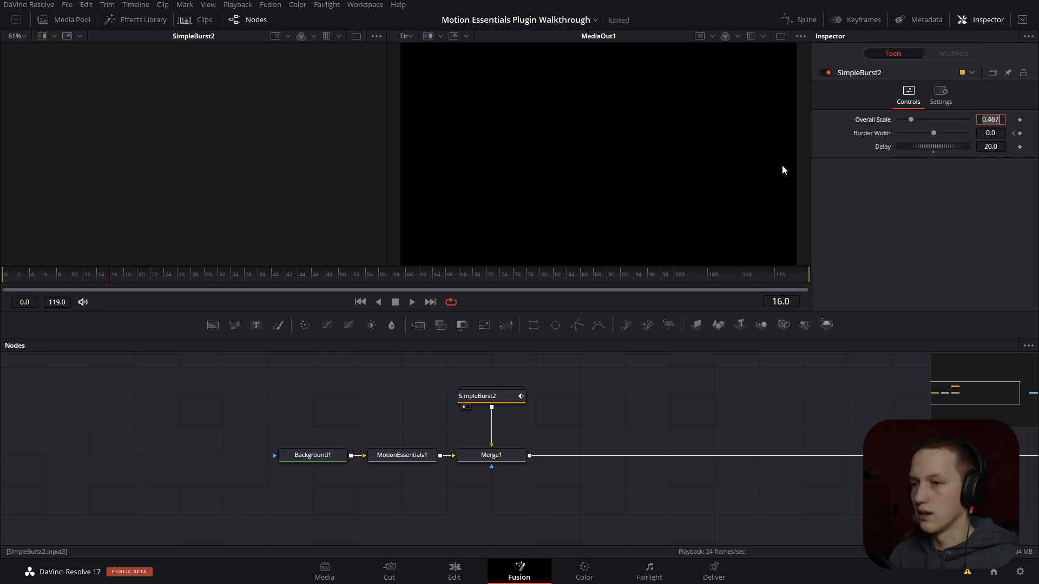
{"action": "left_click", "coordinate": [779, 451]}
{"action": "key", "text": "space"}
{"action": "left_click", "coordinate": [2, 276]}
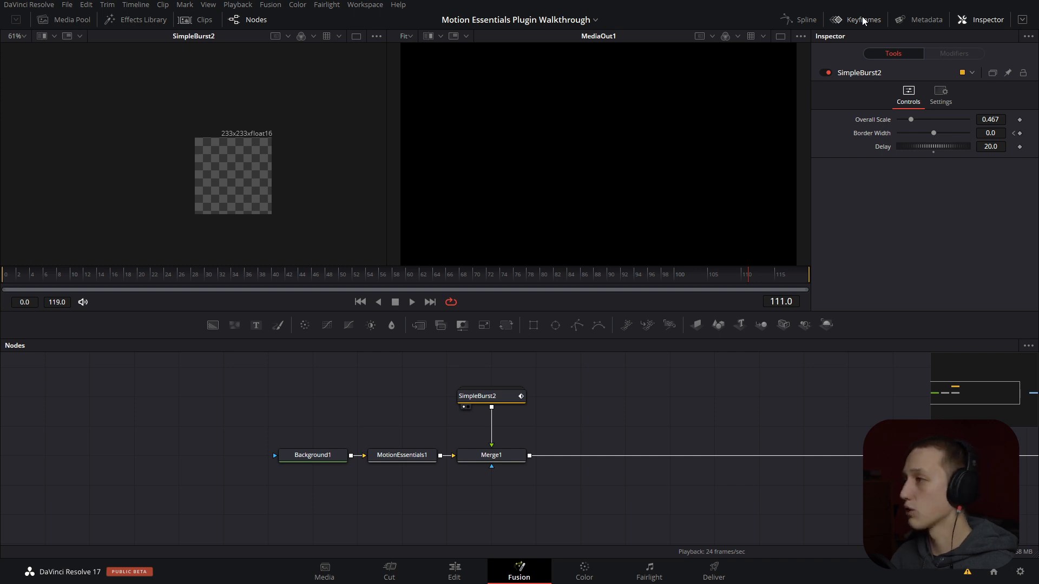
- Show the keyframe timeline beside the nodes and expand SimpleBurst2's keyframe tracks
{"action": "left_click_drag", "start_coordinate": [469, 474], "coordinate": [329, 509]}
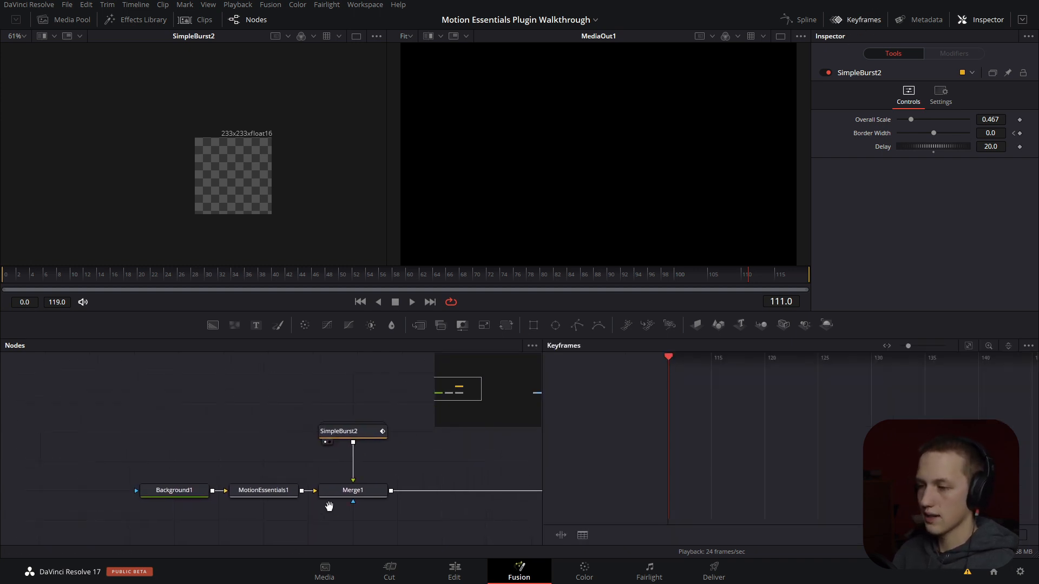
{"action": "left_click", "coordinate": [368, 440]}
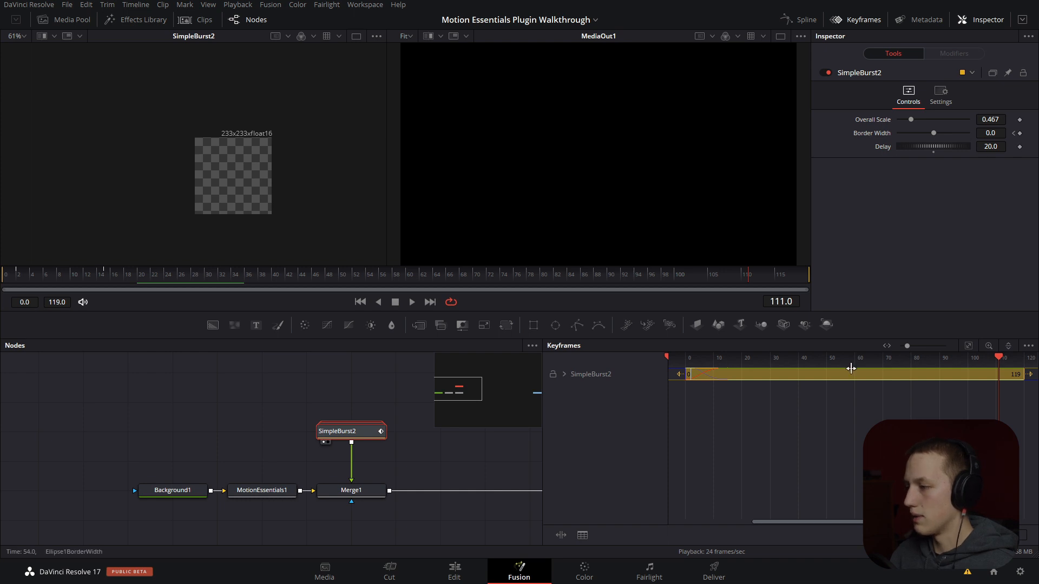
{"action": "left_click", "coordinate": [565, 372]}
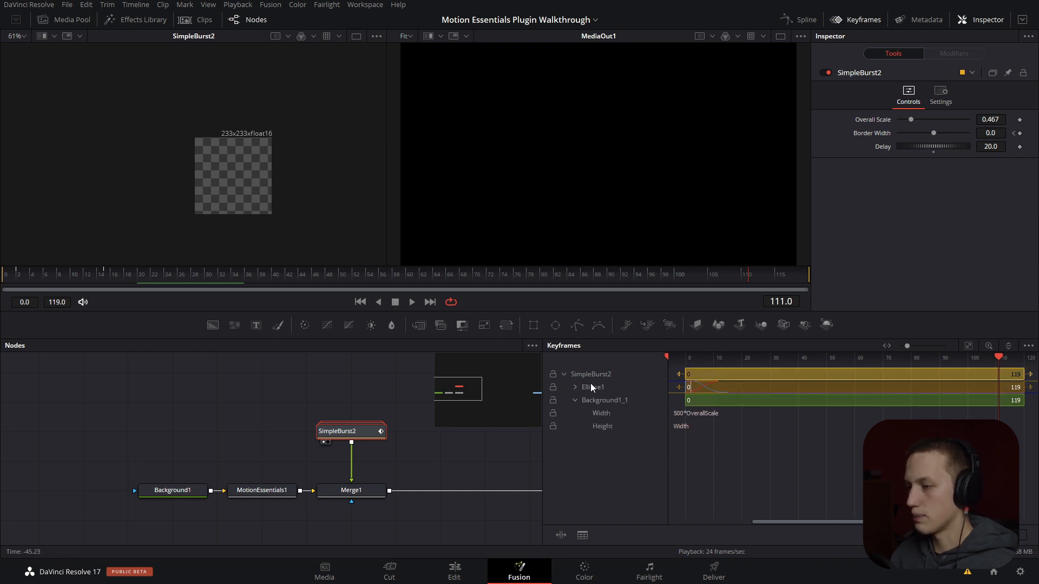
- Stretch Ellipse1's BorderWidth and Width keyframes so the last ones fall at about frame 45, and play the animation from the start
{"action": "left_click", "coordinate": [575, 387]}
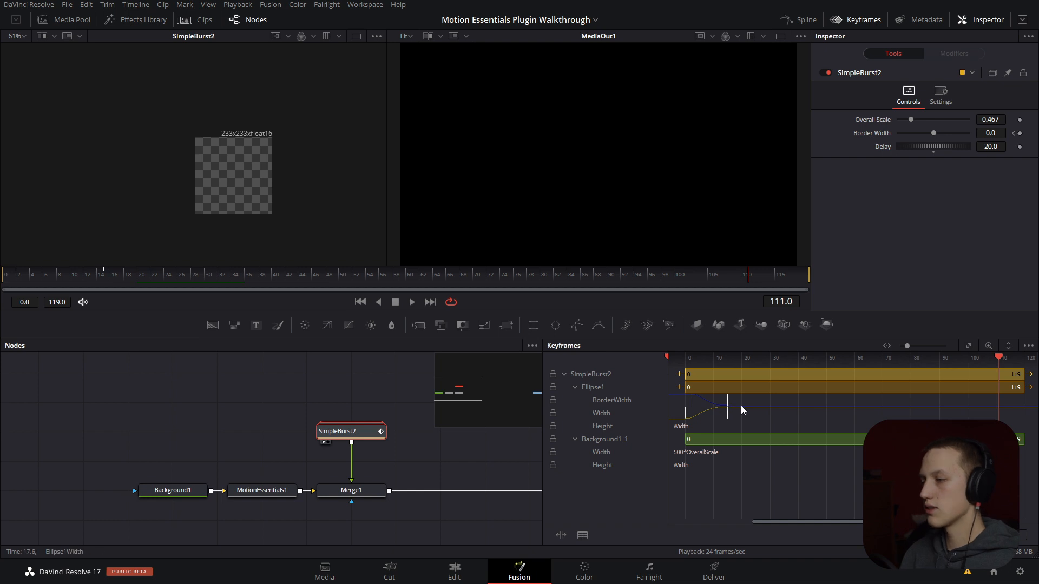
{"action": "left_click_drag", "start_coordinate": [741, 405], "coordinate": [872, 390]}
{"action": "left_click_drag", "start_coordinate": [807, 412], "coordinate": [889, 411]}
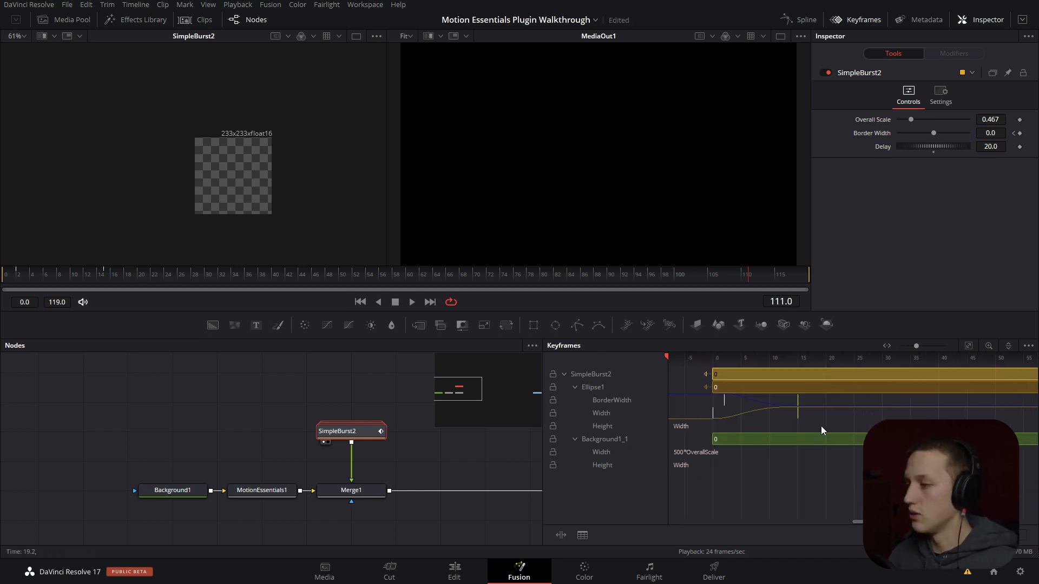
{"action": "left_click_drag", "start_coordinate": [820, 427], "coordinate": [695, 399]}
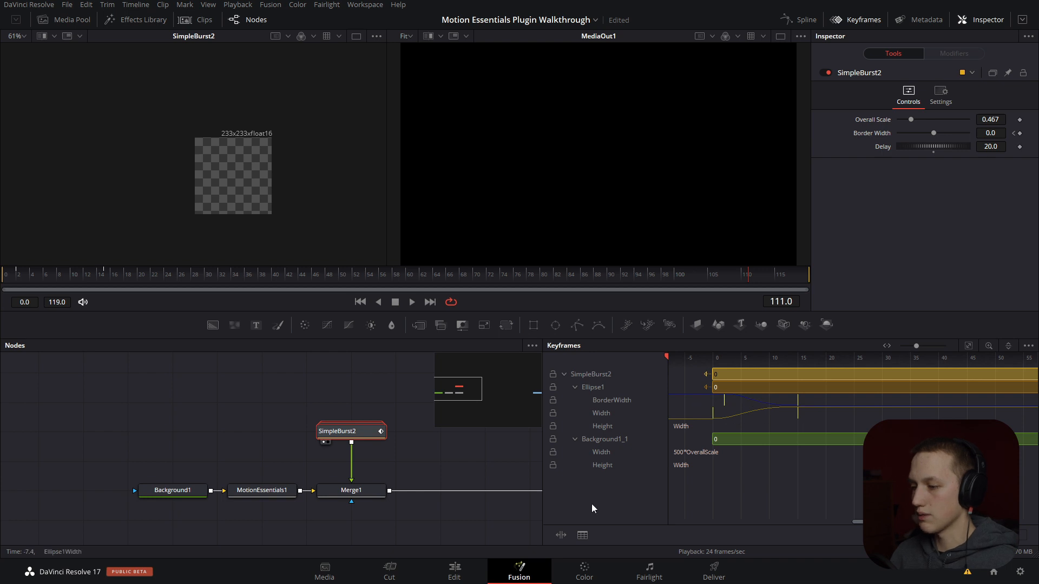
{"action": "left_click", "coordinate": [561, 536]}
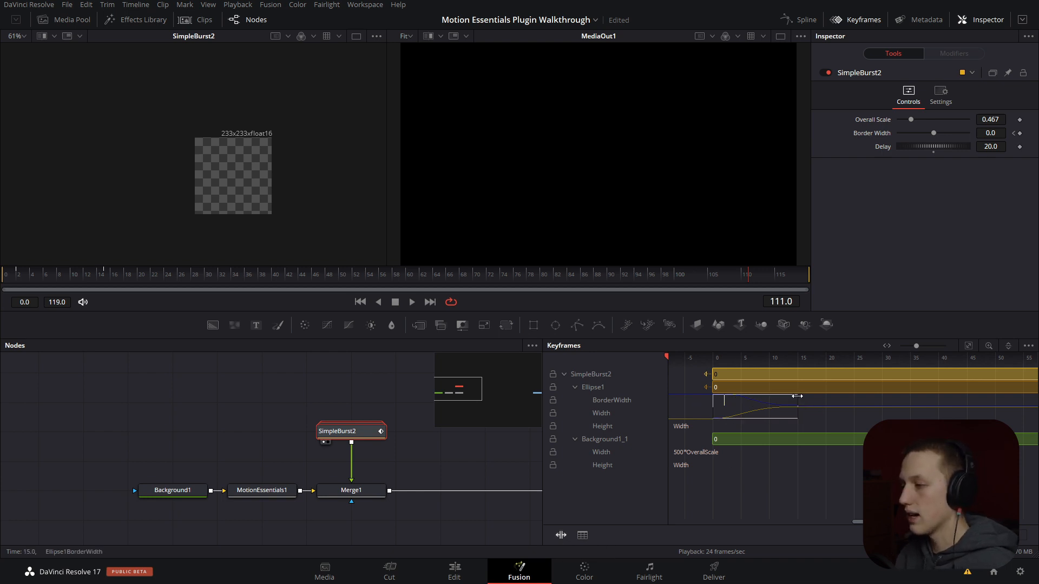
{"action": "left_click_drag", "start_coordinate": [797, 396], "coordinate": [978, 400]}
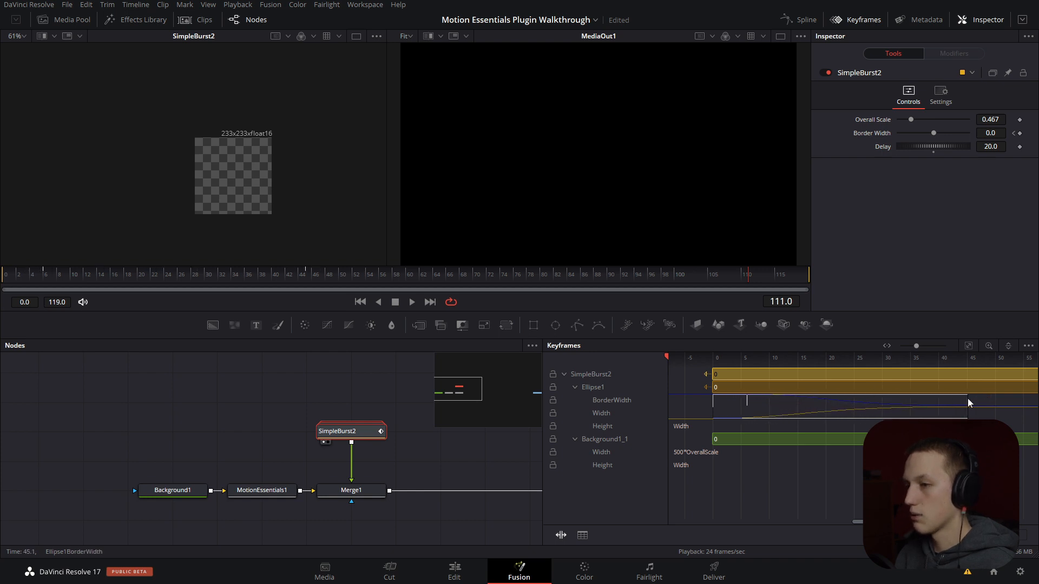
{"action": "key", "text": "space"}
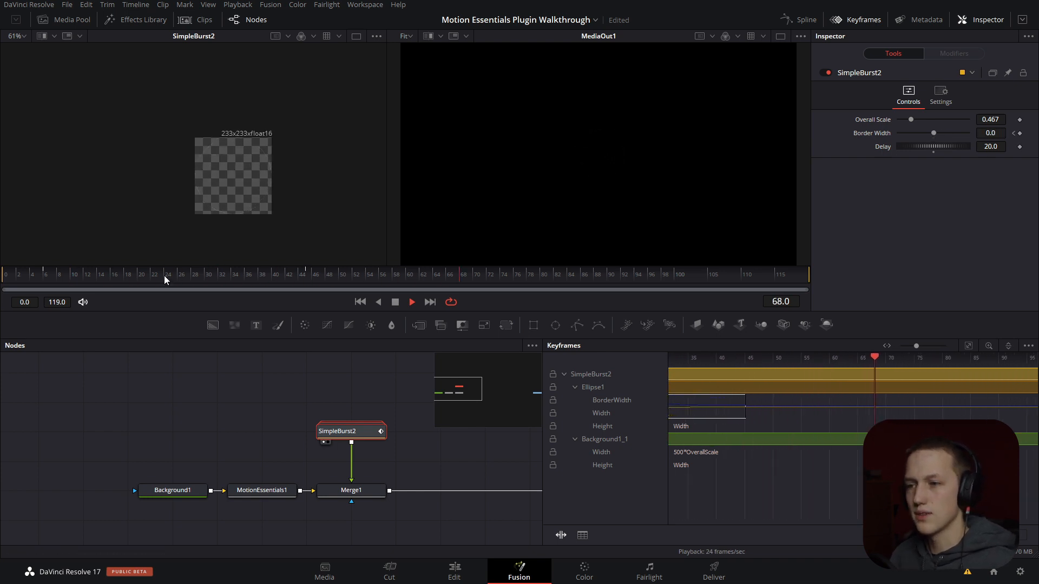
{"action": "left_click_drag", "start_coordinate": [163, 277], "coordinate": [0, 270]}
{"action": "key", "text": "space"}
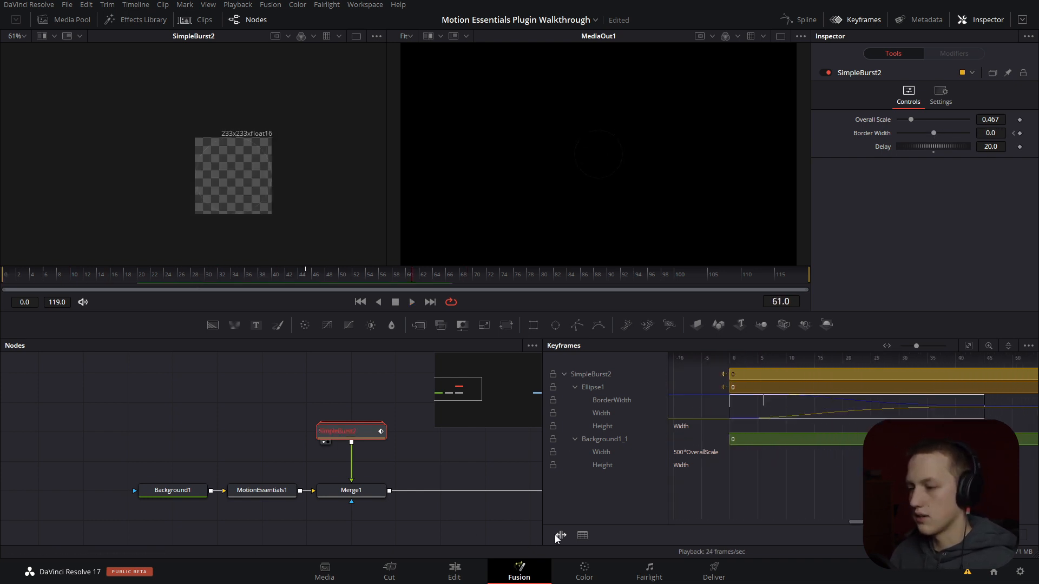
- Move Ellipse1's early BorderWidth keyframe to frame 10 and replay the animation from the start
{"action": "left_click_drag", "start_coordinate": [760, 406], "coordinate": [806, 405]}
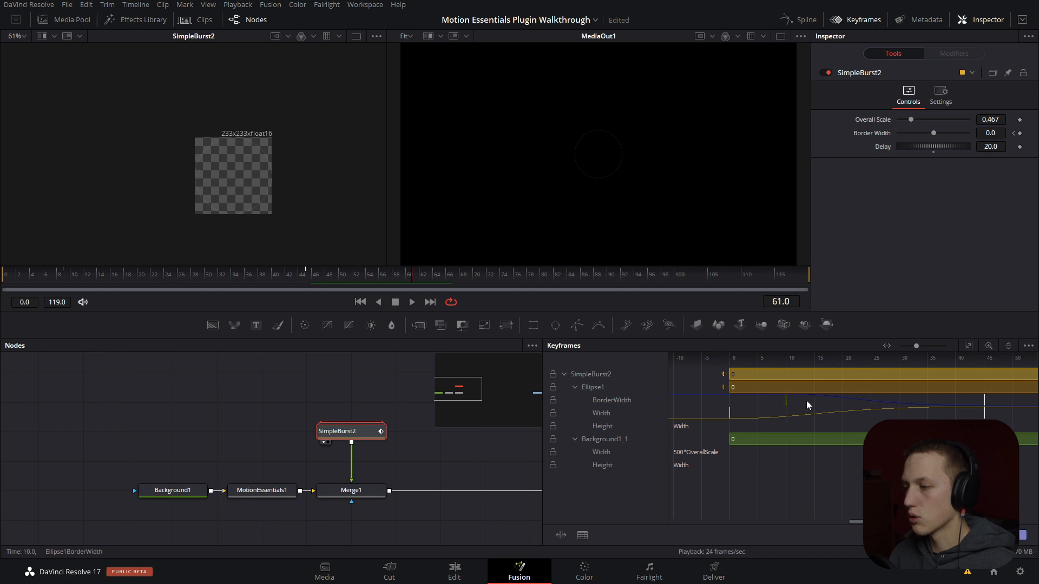
{"action": "left_click_drag", "start_coordinate": [736, 409], "coordinate": [786, 408]}
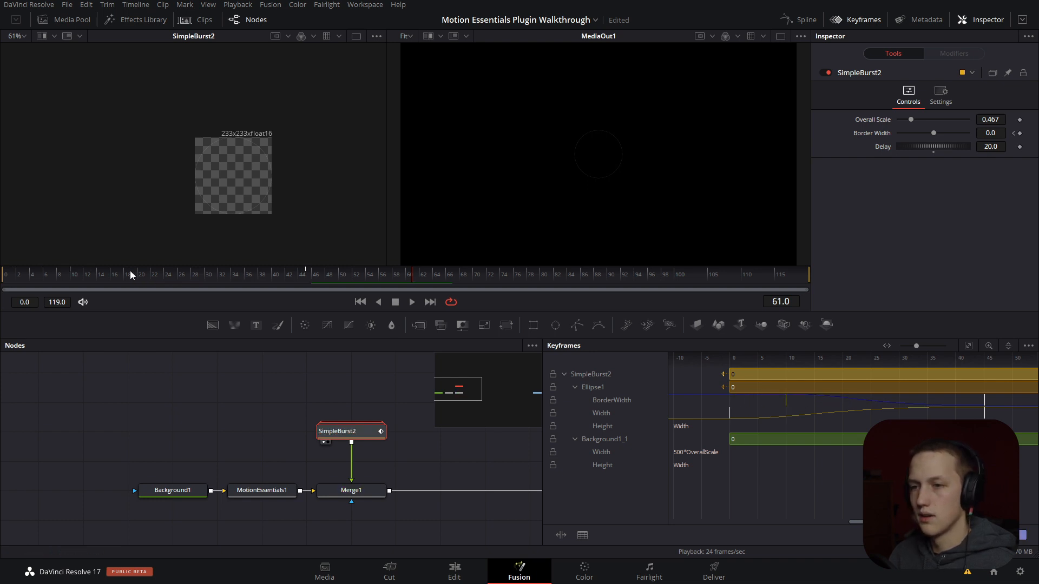
{"action": "left_click", "coordinate": [2, 271]}
{"action": "key", "text": "space"}
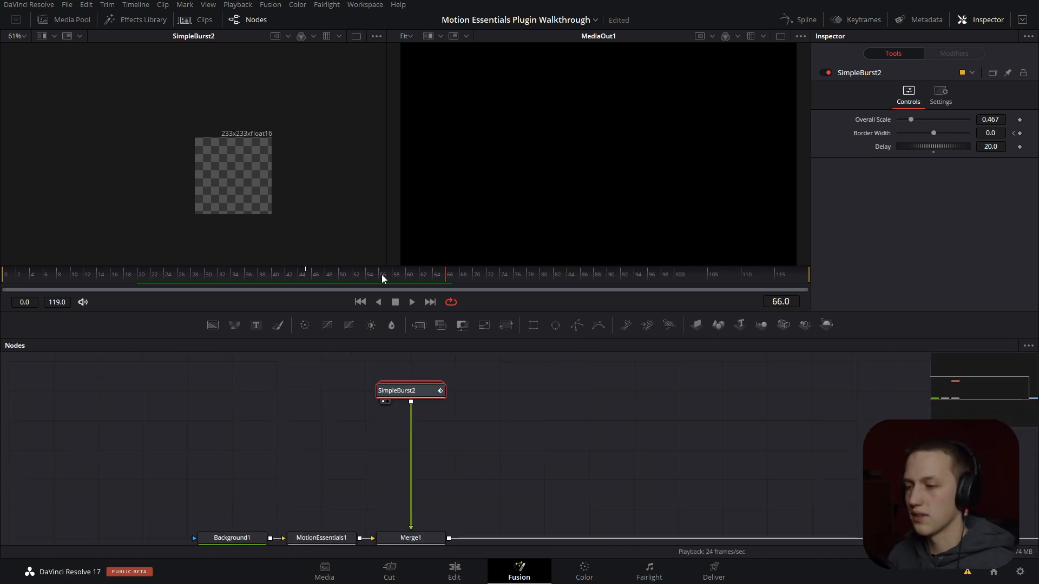
- Expand the SimpleBurst2 group and examine the Ellipse1, Background1_1 and TimeSpeed1 nodes inside it
{"action": "double_click", "coordinate": [407, 393]}
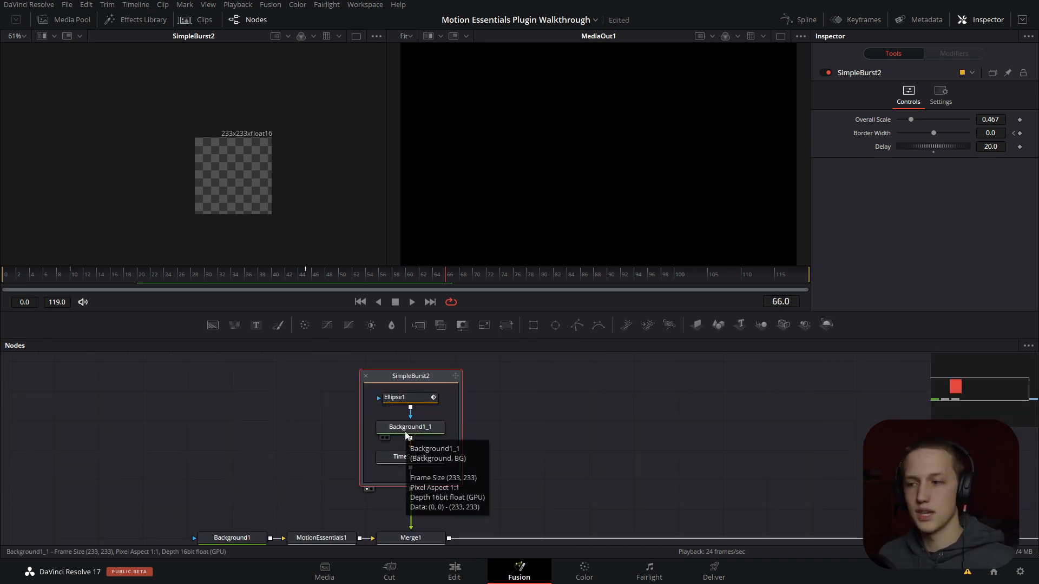
{"action": "left_click", "coordinate": [418, 399]}
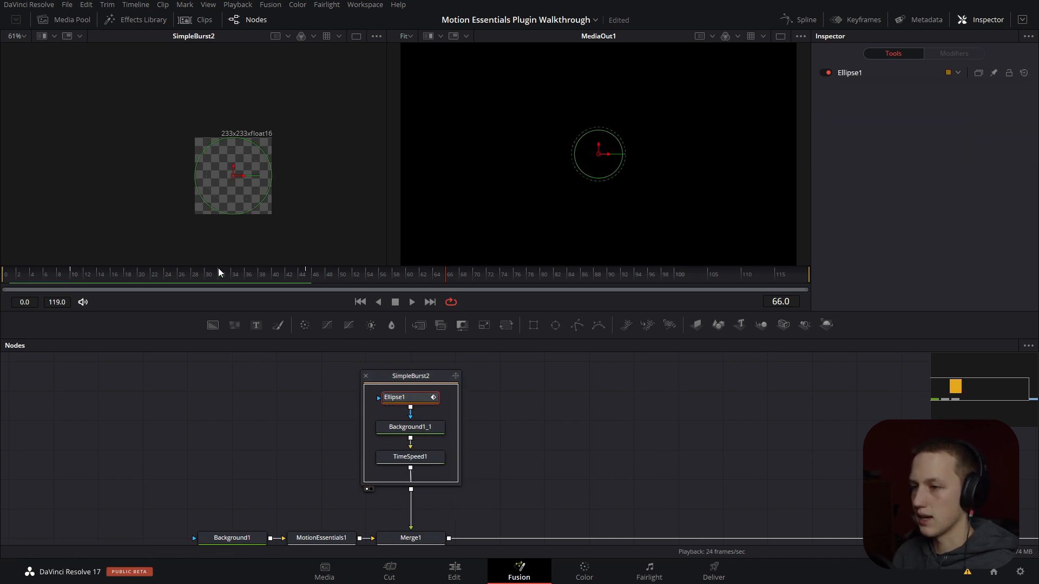
{"action": "left_click_drag", "start_coordinate": [219, 269], "coordinate": [259, 288]}
{"action": "left_click", "coordinate": [870, 75]}
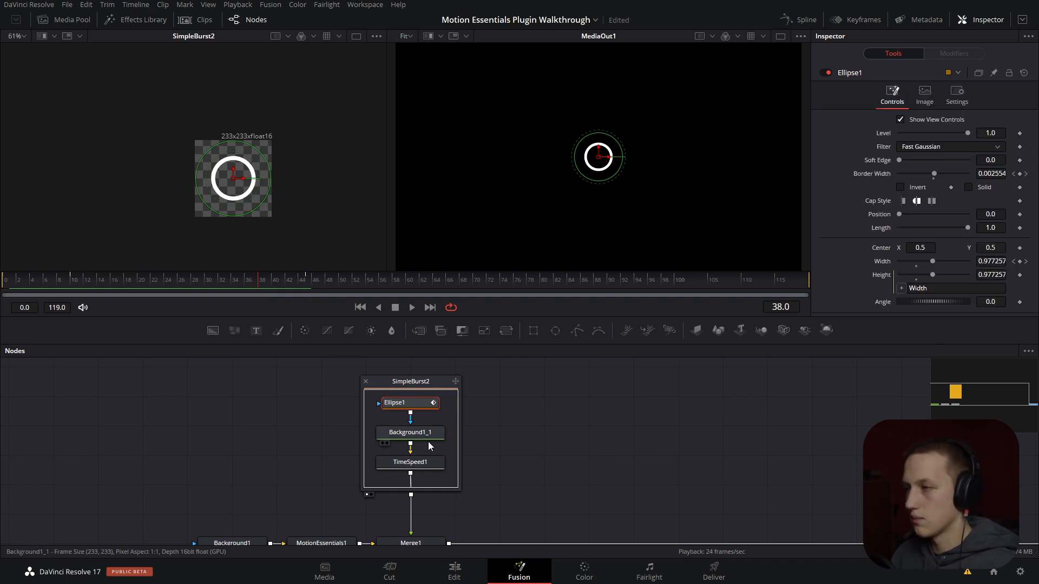
{"action": "left_click_drag", "start_coordinate": [427, 435], "coordinate": [427, 444]}
{"action": "left_click", "coordinate": [904, 76]}
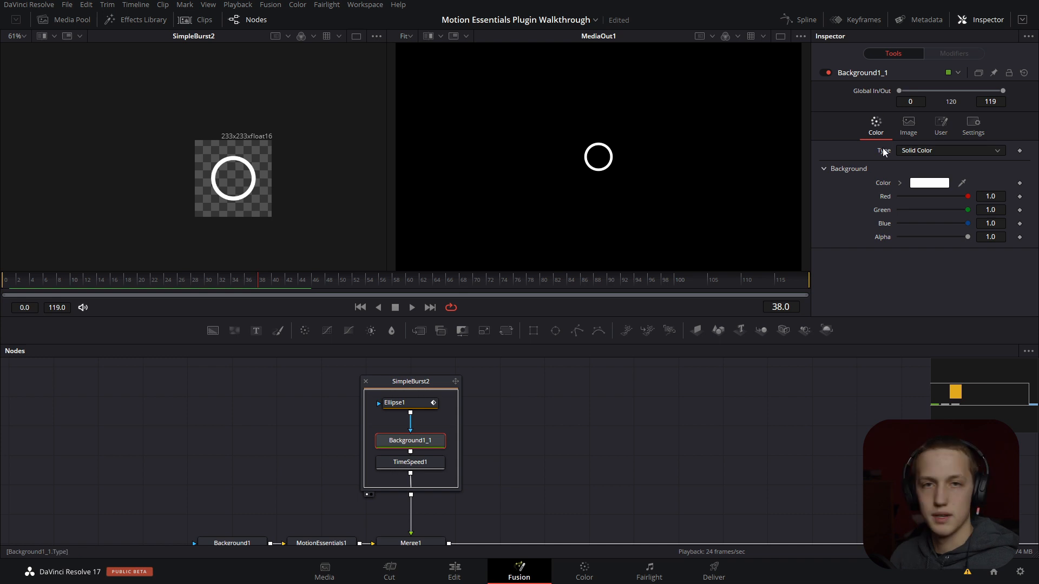
{"action": "left_click", "coordinate": [415, 466]}
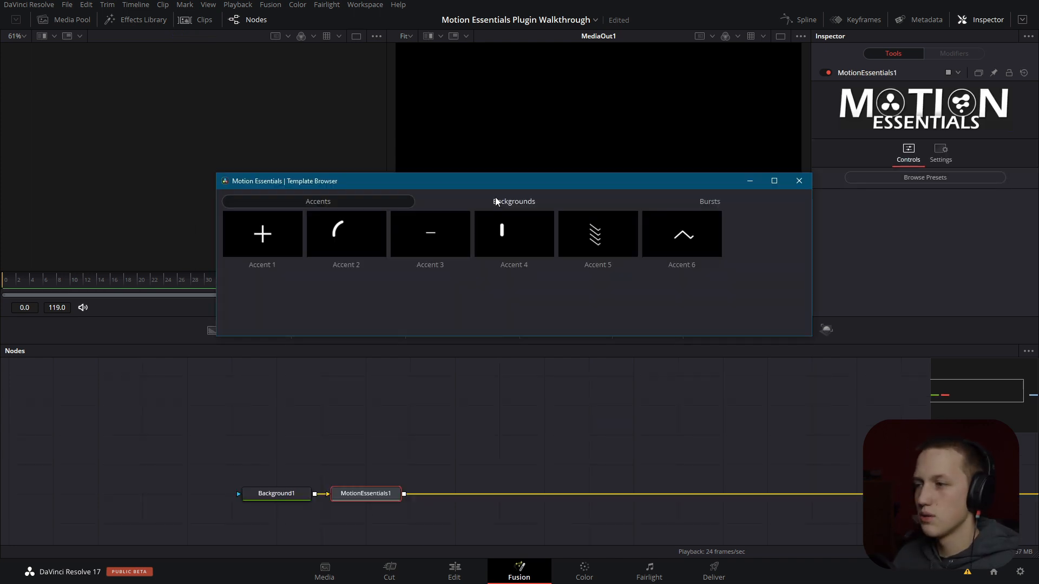
- Insert the Background Element 2 preset from the Backgrounds category and arrange BackgroundElement2 above Merge1 in line with the other nodes
{"action": "left_click", "coordinate": [509, 199]}
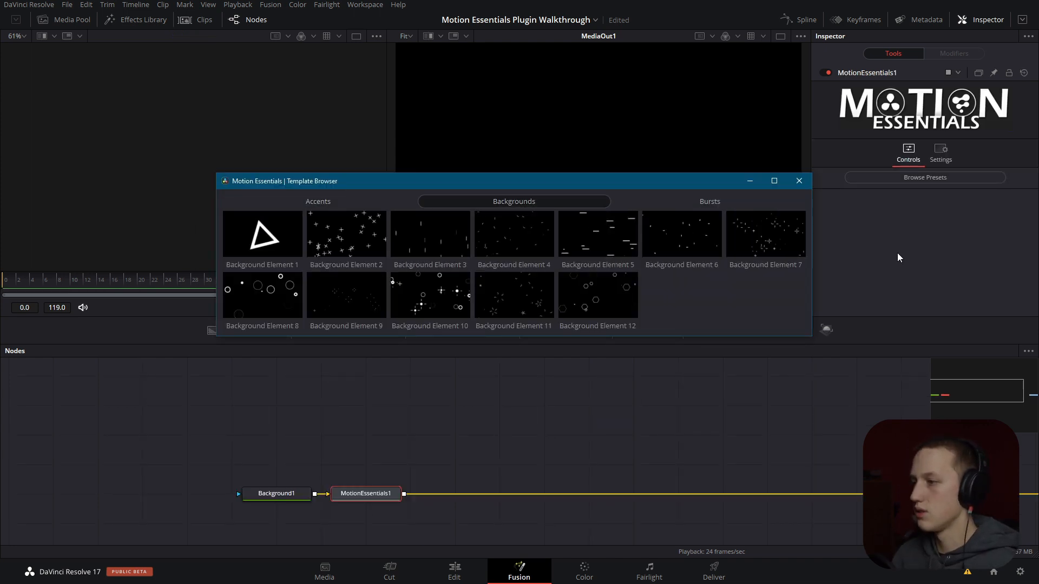
{"action": "left_click", "coordinate": [345, 225]}
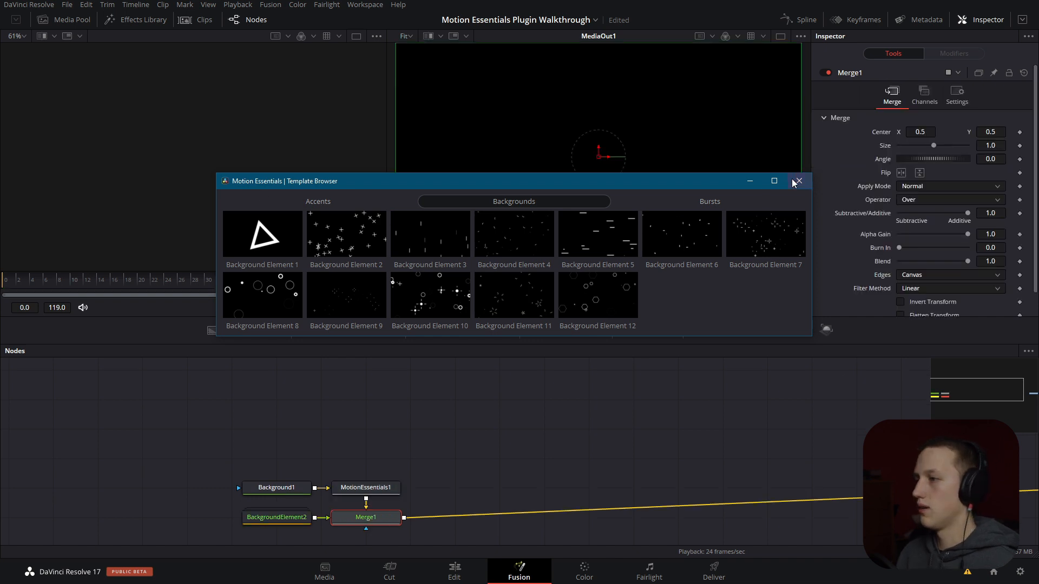
{"action": "left_click_drag", "start_coordinate": [285, 524], "coordinate": [465, 435]}
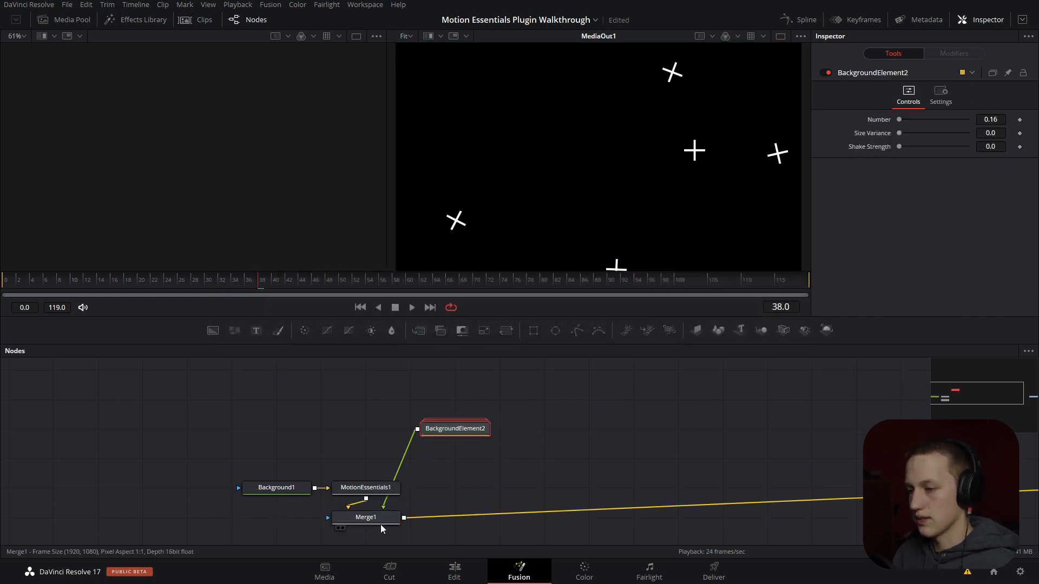
{"action": "left_click_drag", "start_coordinate": [381, 523], "coordinate": [471, 491]}
{"action": "left_click", "coordinate": [579, 463]}
- Play the background element's animation from the start with the whole frame in view
{"action": "key", "text": "space"}
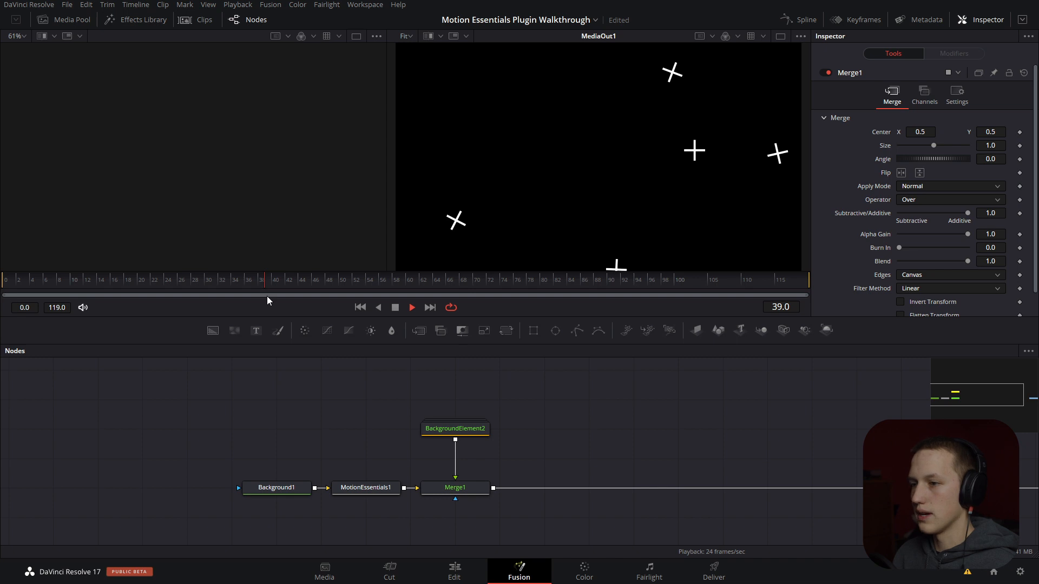
{"action": "left_click_drag", "start_coordinate": [145, 269], "coordinate": [1, 265]}
{"action": "key", "text": "space"}
{"action": "scroll", "coordinate": [599, 184], "scroll_direction": "down", "scroll_amount": 2}
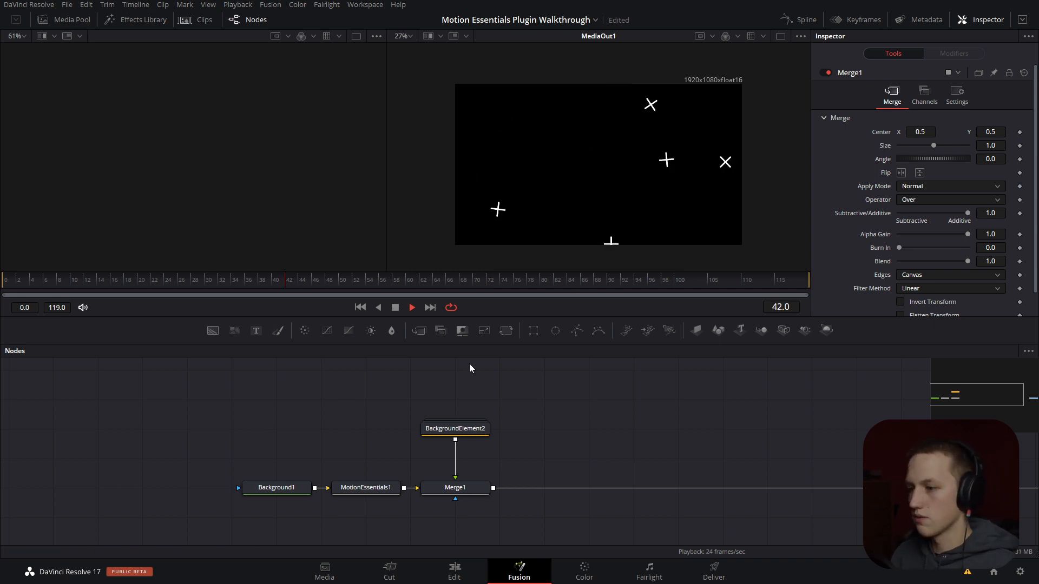
{"action": "key", "text": "space"}
- Try a Number of 0.26 on BackgroundElement2
{"action": "left_click", "coordinate": [464, 427]}
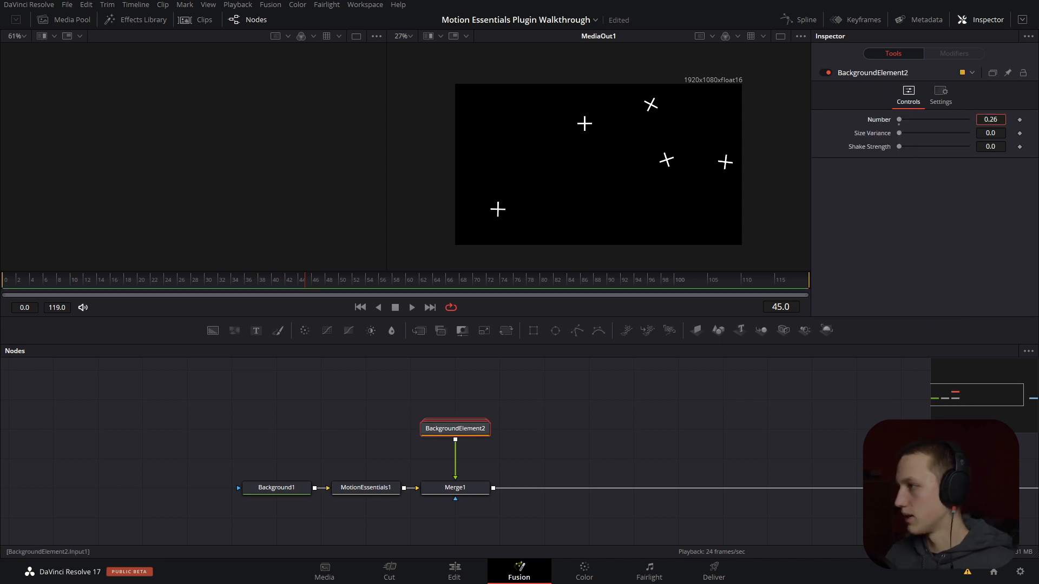
{"action": "mouse_move", "coordinate": [991, 119]}
{"action": "left_mouse_down"}
{"action": "mouse_move", "coordinate": [1023, 119]}
{"action": "mouse_move", "coordinate": [997, 118]}
{"action": "left_mouse_up"}
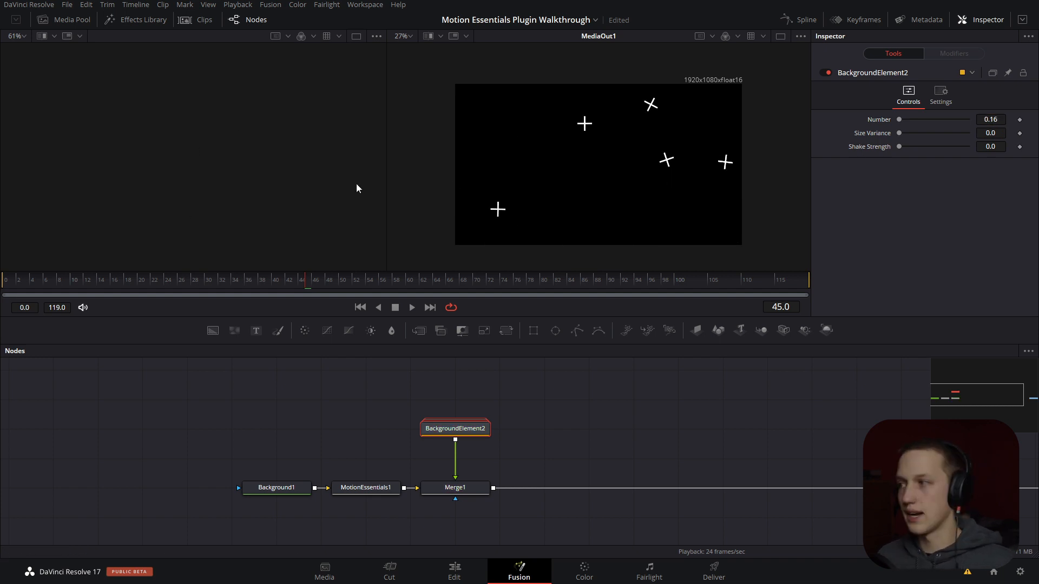
- Keyframe BackgroundElement2's Number at 0 on frame 30 and 0.16 on frame 31, and play the result
{"action": "left_click", "coordinate": [215, 293]}
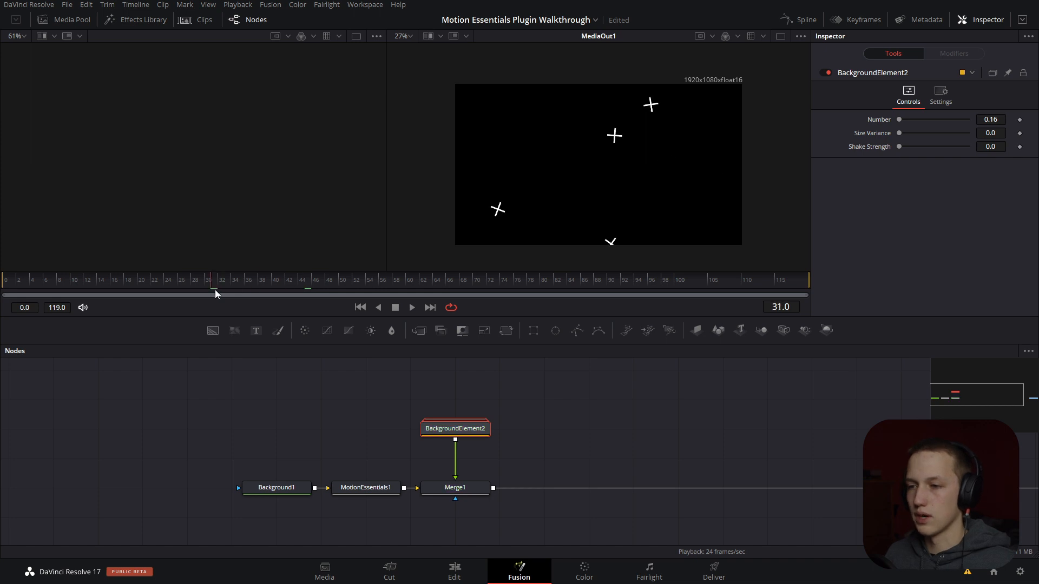
{"action": "left_click_drag", "start_coordinate": [900, 119], "coordinate": [898, 120]}
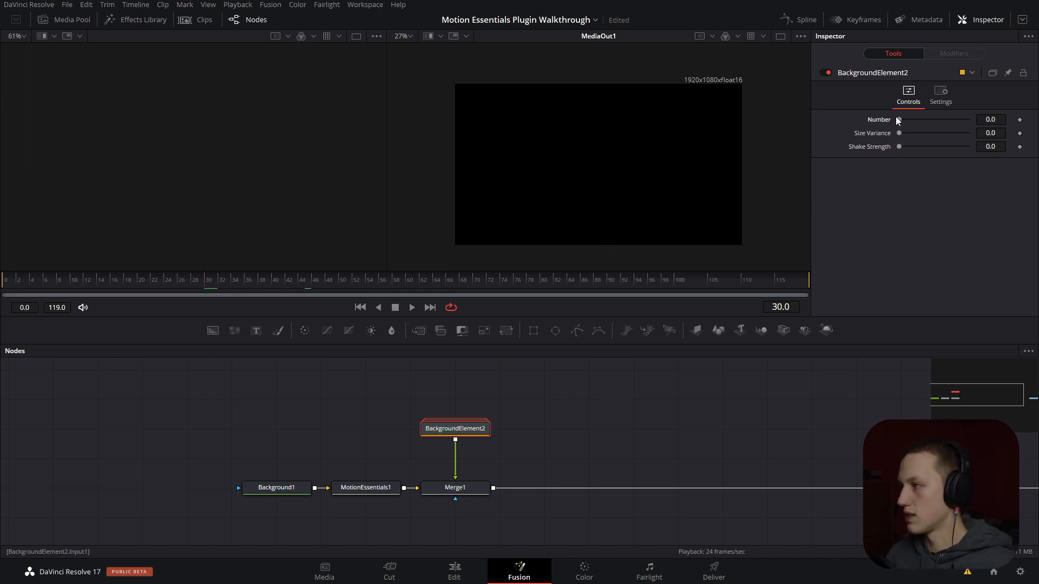
{"action": "left_click", "coordinate": [1020, 120]}
{"action": "key", "text": "Right"}
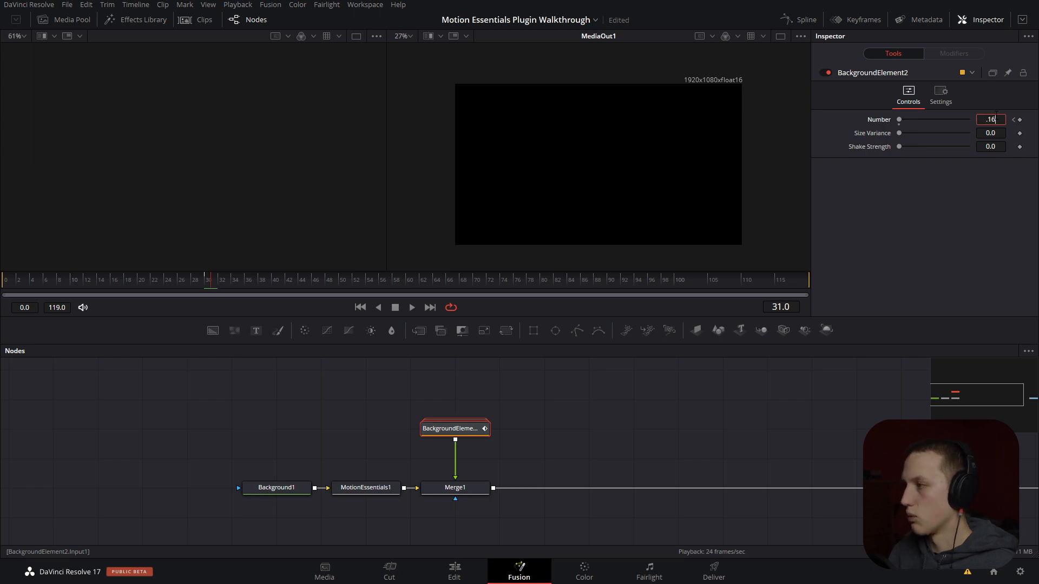
{"action": "key", "text": "Tab"}
{"action": "key", "text": "space"}
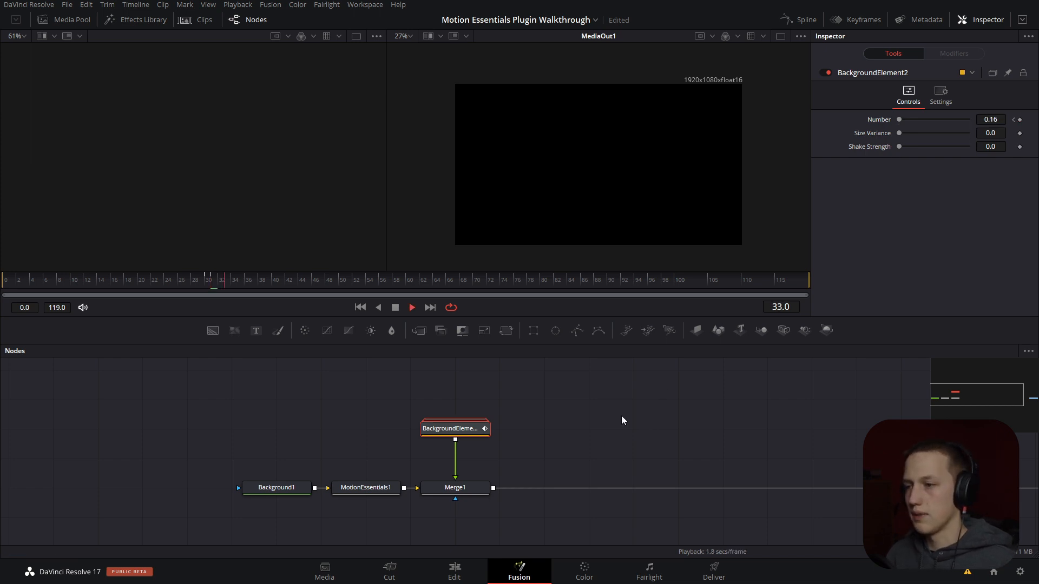
{"action": "left_click", "coordinate": [192, 281]}
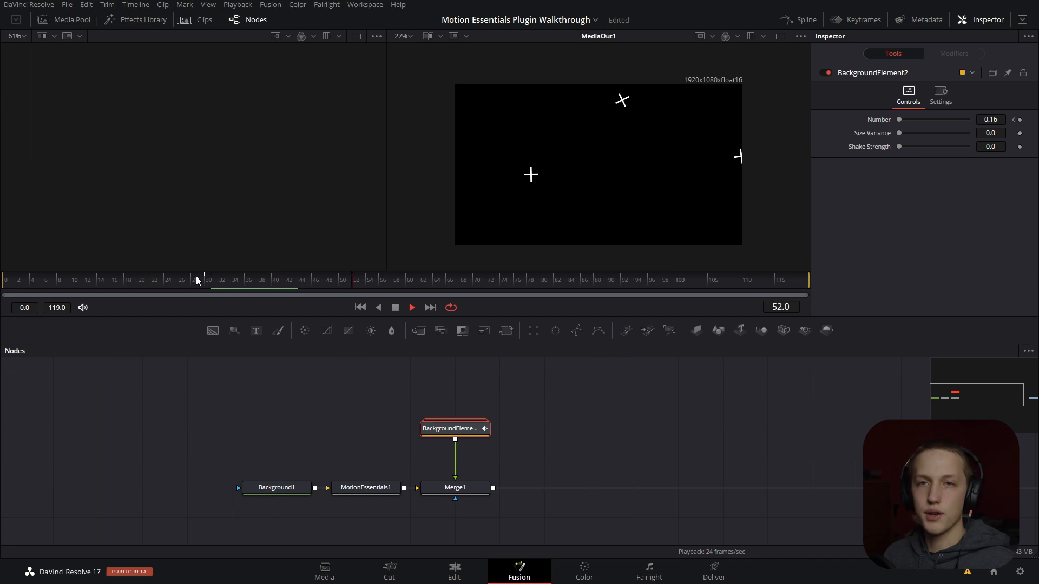
{"action": "key", "text": "space"}
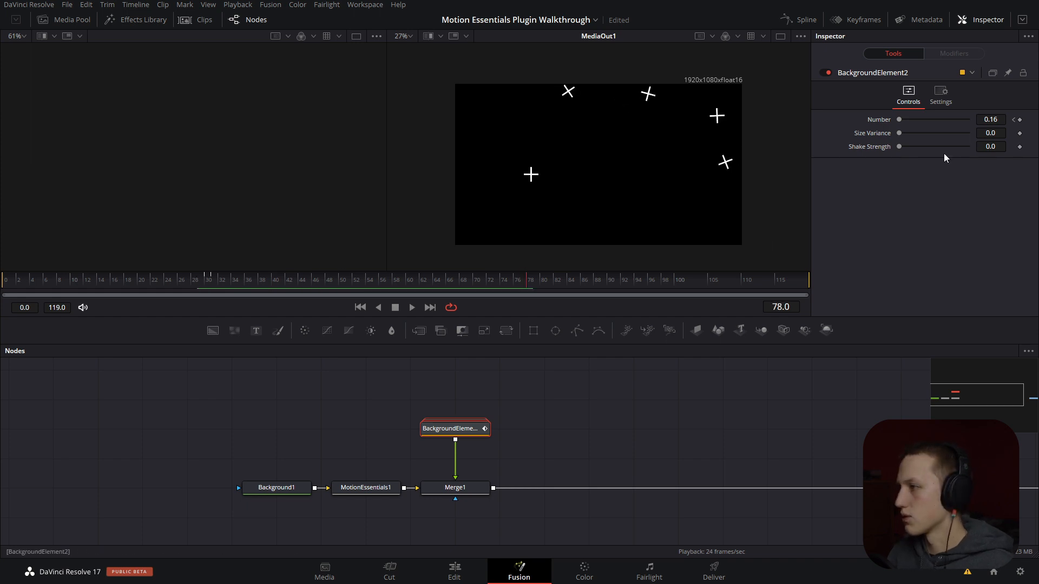
- Keyframe BackgroundElement2's Number at 0.16 on frame 78 and 0 on frame 79, and play that section
{"action": "left_click", "coordinate": [1020, 119]}
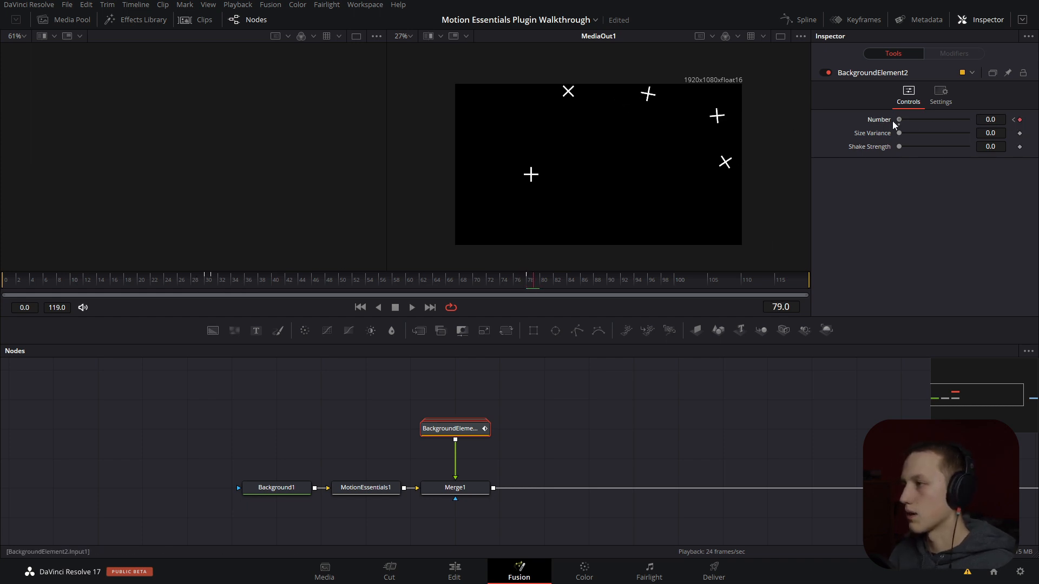
{"action": "left_click", "coordinate": [502, 281]}
{"action": "key", "text": "space"}
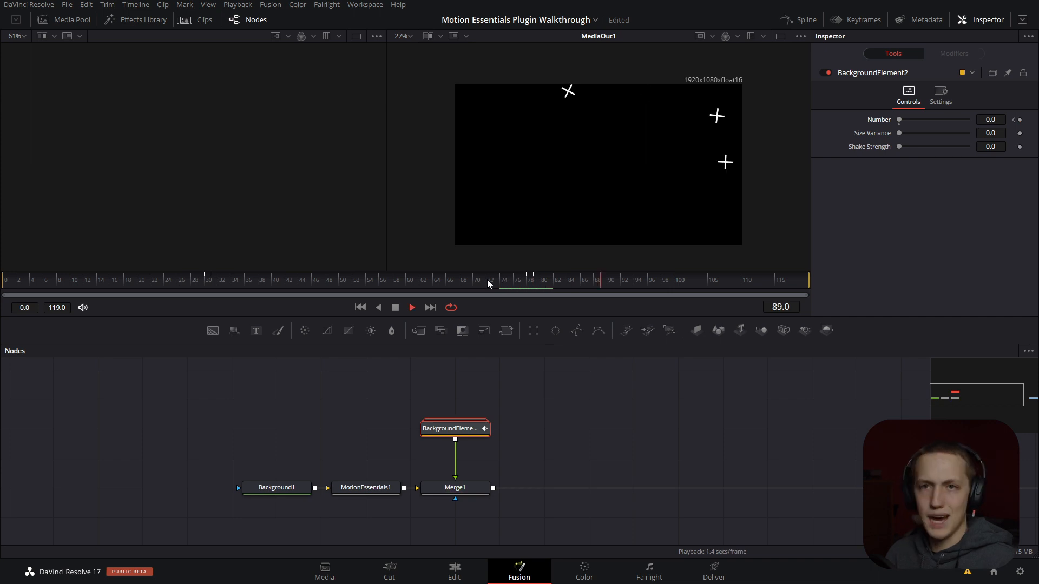
{"action": "key", "text": "space"}
{"action": "left_click", "coordinate": [489, 280]}
{"action": "key", "text": "space"}
{"action": "key", "text": "space"}
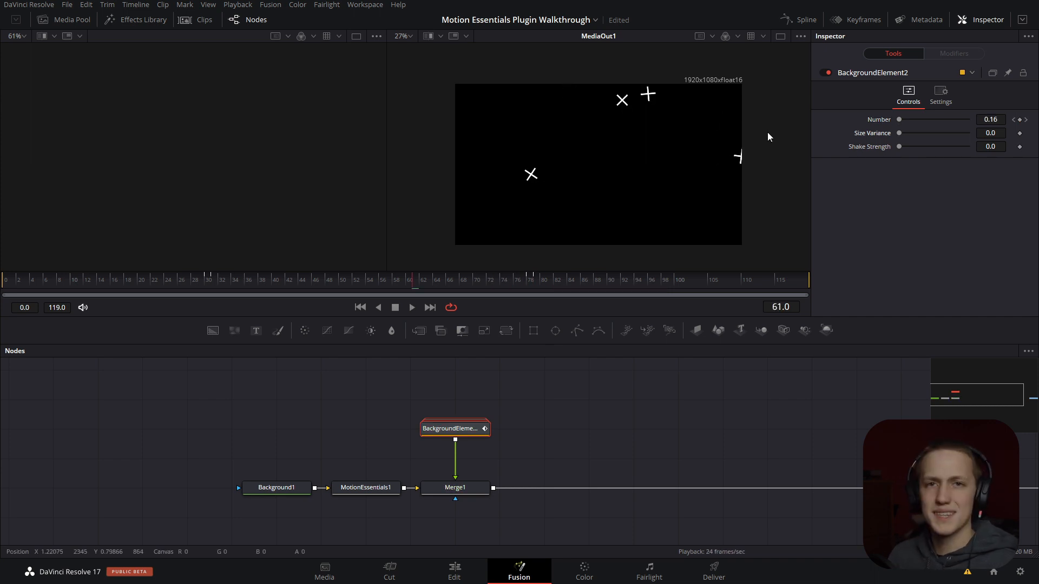
- Try a Shake Strength of about 0.228 on BackgroundElement2, play the animation and return the value to 0
{"action": "left_click_drag", "start_coordinate": [901, 146], "coordinate": [917, 147]}
{"action": "left_click", "coordinate": [189, 287]}
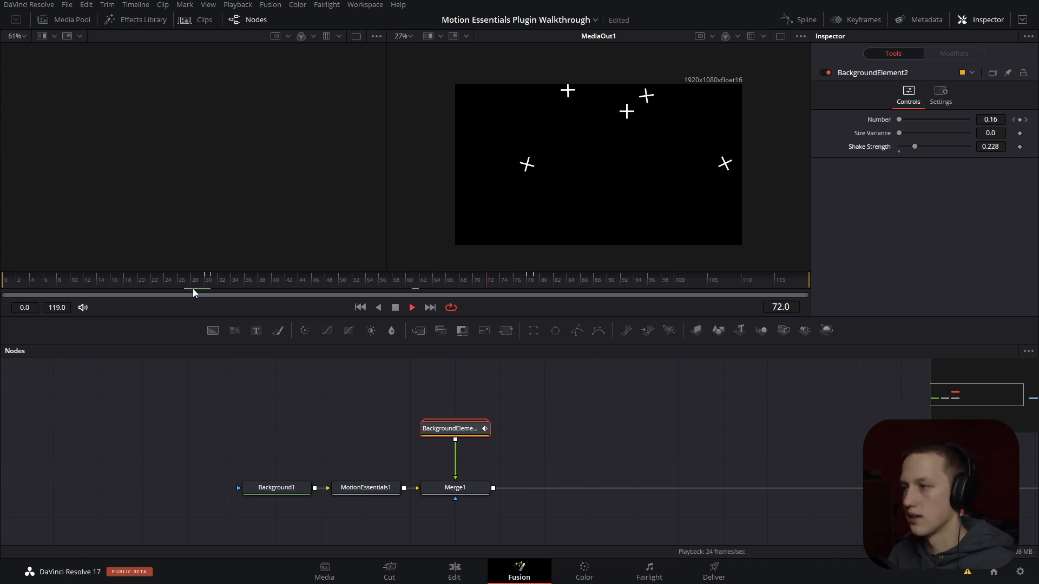
{"action": "key", "text": "space"}
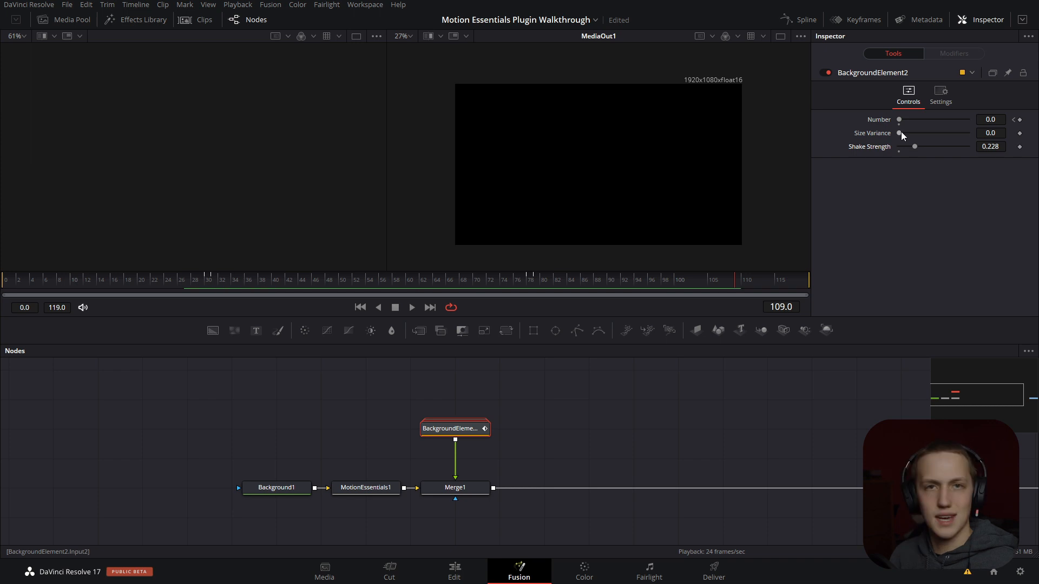
{"action": "left_click_drag", "start_coordinate": [915, 147], "coordinate": [745, 163]}
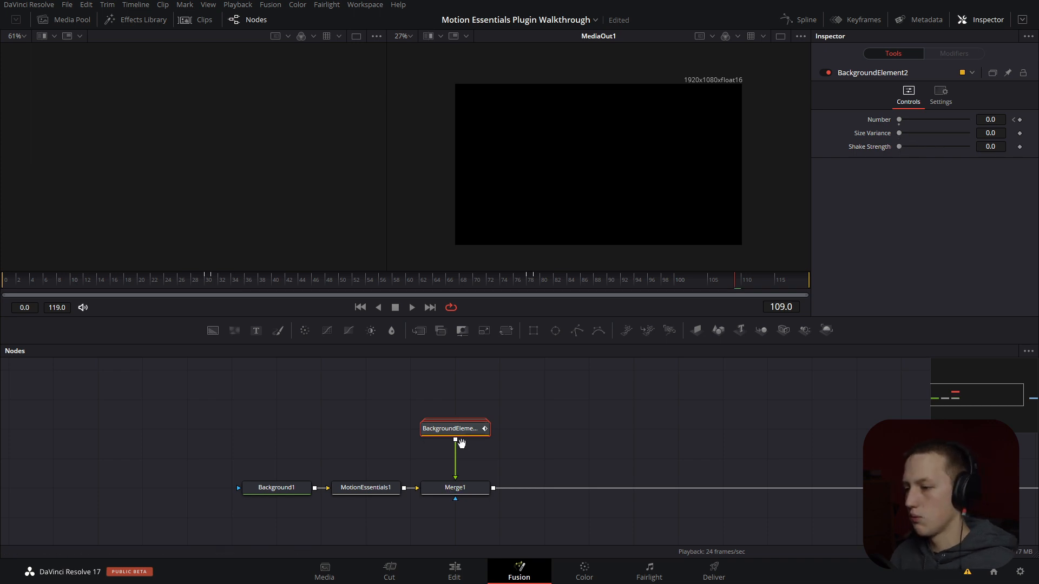
- Expand the BackgroundElement2 group and show the controls of its Accent1 node
{"action": "left_click_drag", "start_coordinate": [461, 444], "coordinate": [457, 369]}
{"action": "left_click", "coordinate": [476, 384]}
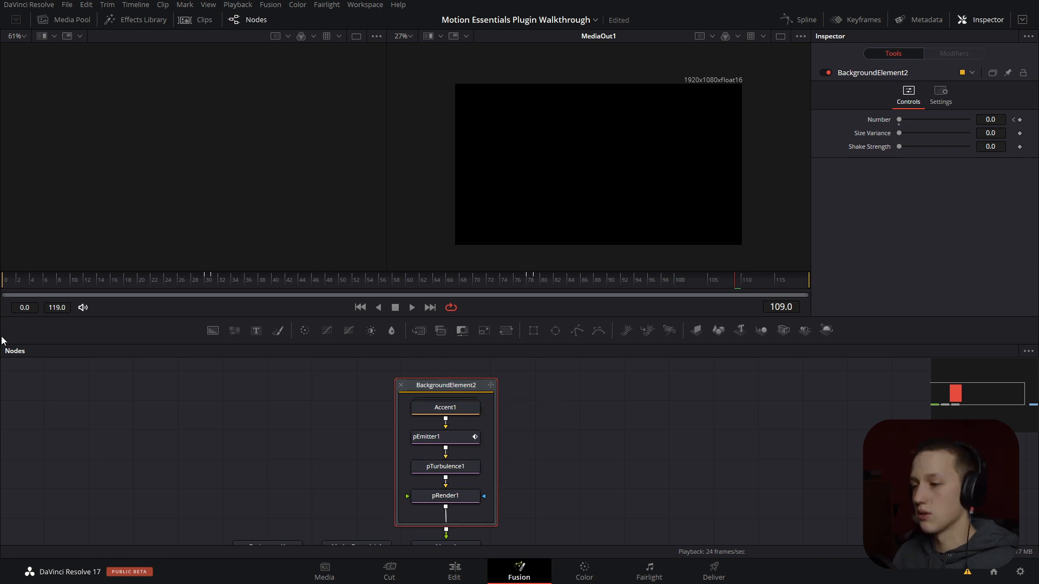
{"action": "left_click", "coordinate": [432, 412]}
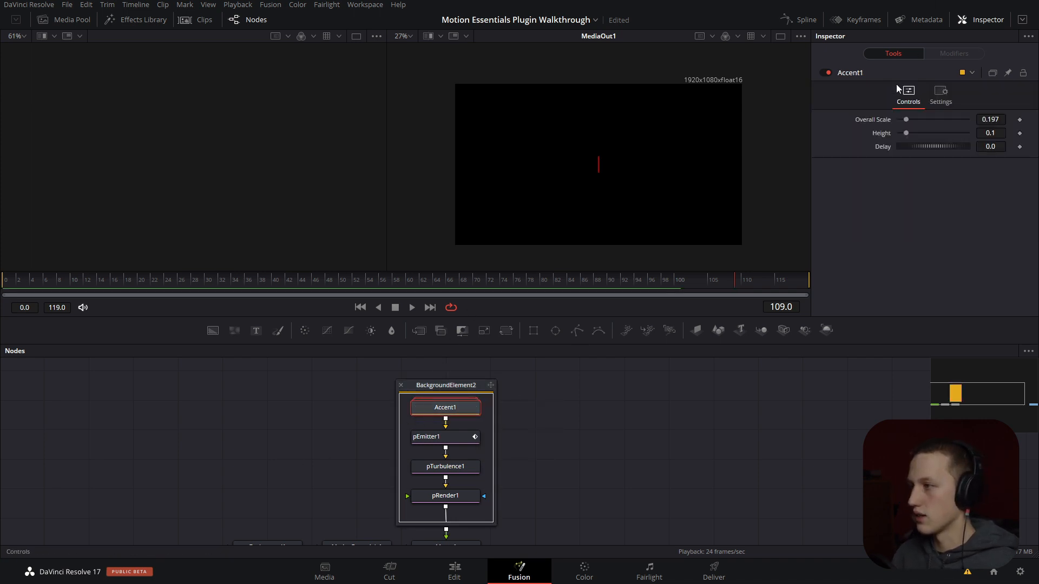
- Try a larger Overall Scale on Accent1 at frame 52
{"action": "left_click", "coordinate": [356, 279]}
{"action": "left_click_drag", "start_coordinate": [904, 119], "coordinate": [915, 119]}
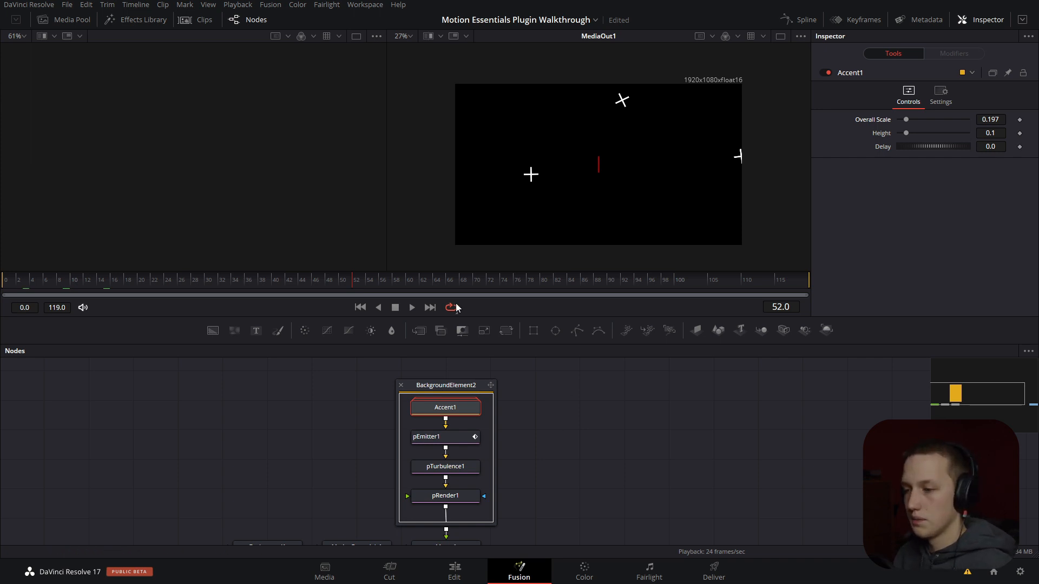
- Show pRender1's output in the empty viewer and display pEmitter1's emitter settings
{"action": "left_click", "coordinate": [459, 441]}
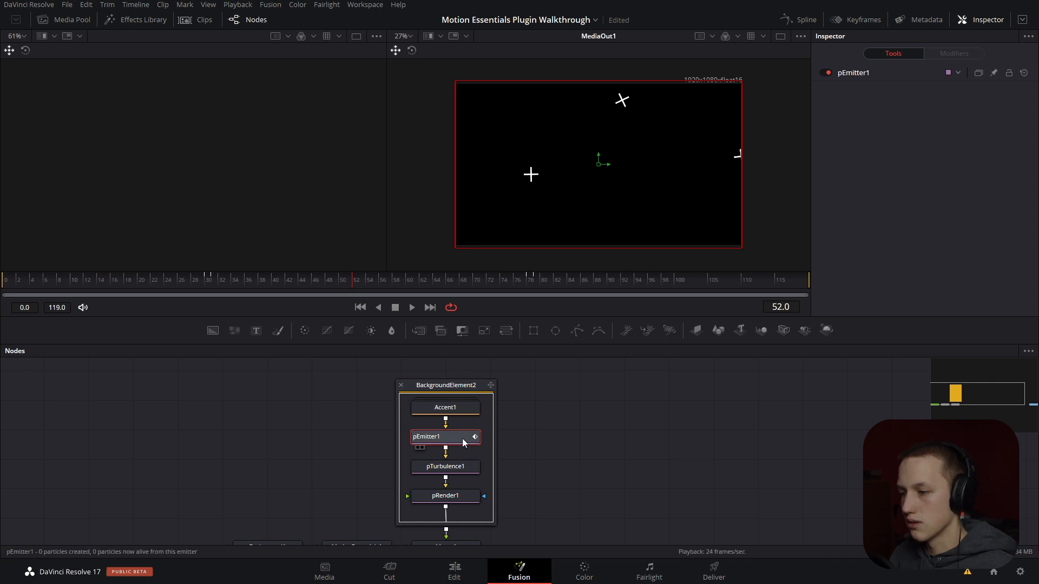
{"action": "key", "text": "1"}
{"action": "scroll", "coordinate": [176, 137], "scroll_direction": "down", "scroll_amount": 4}
{"action": "scroll", "coordinate": [176, 136], "scroll_direction": "up", "scroll_amount": 2}
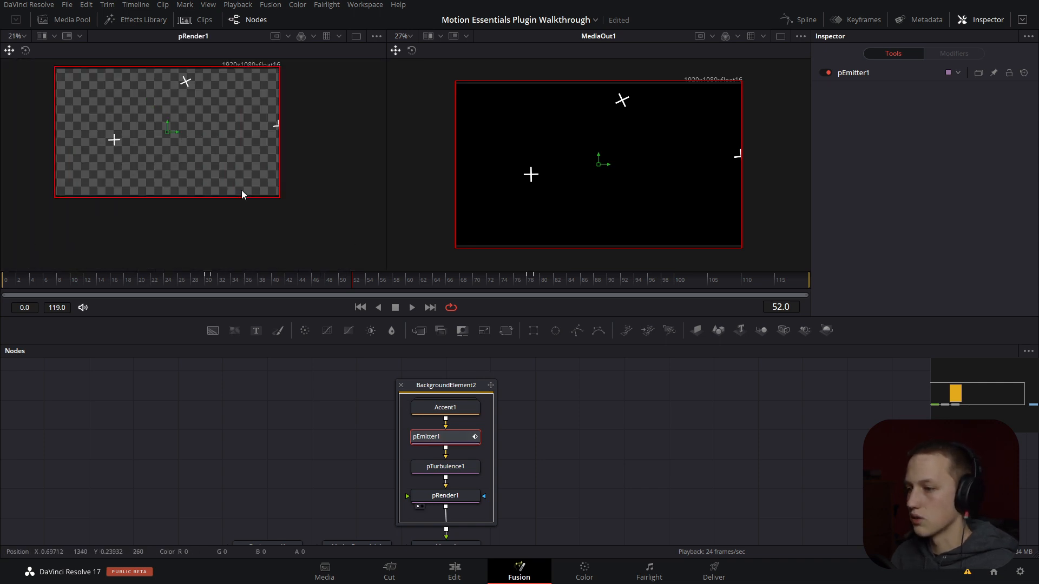
{"action": "left_click", "coordinate": [904, 77]}
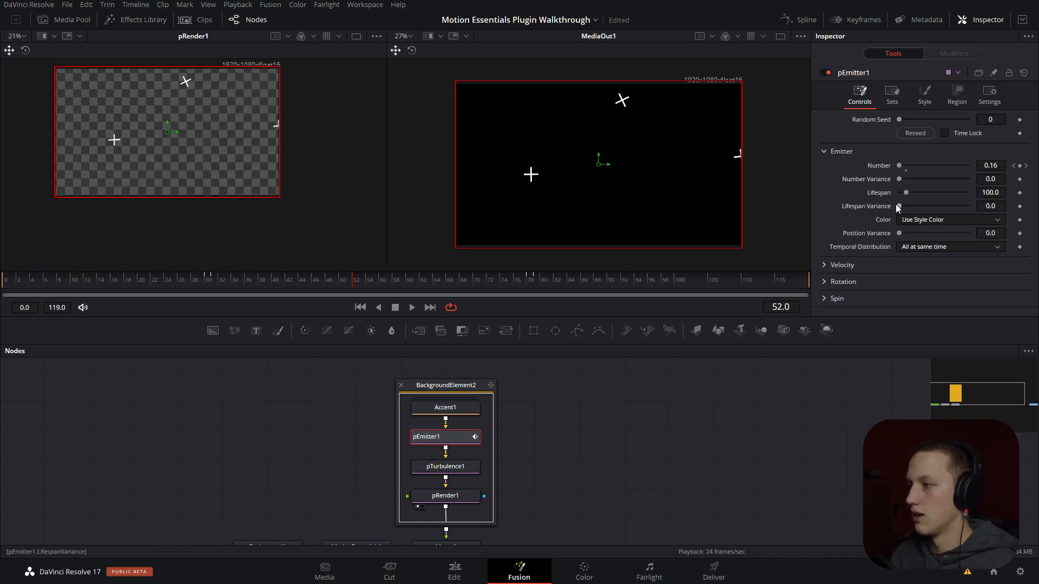